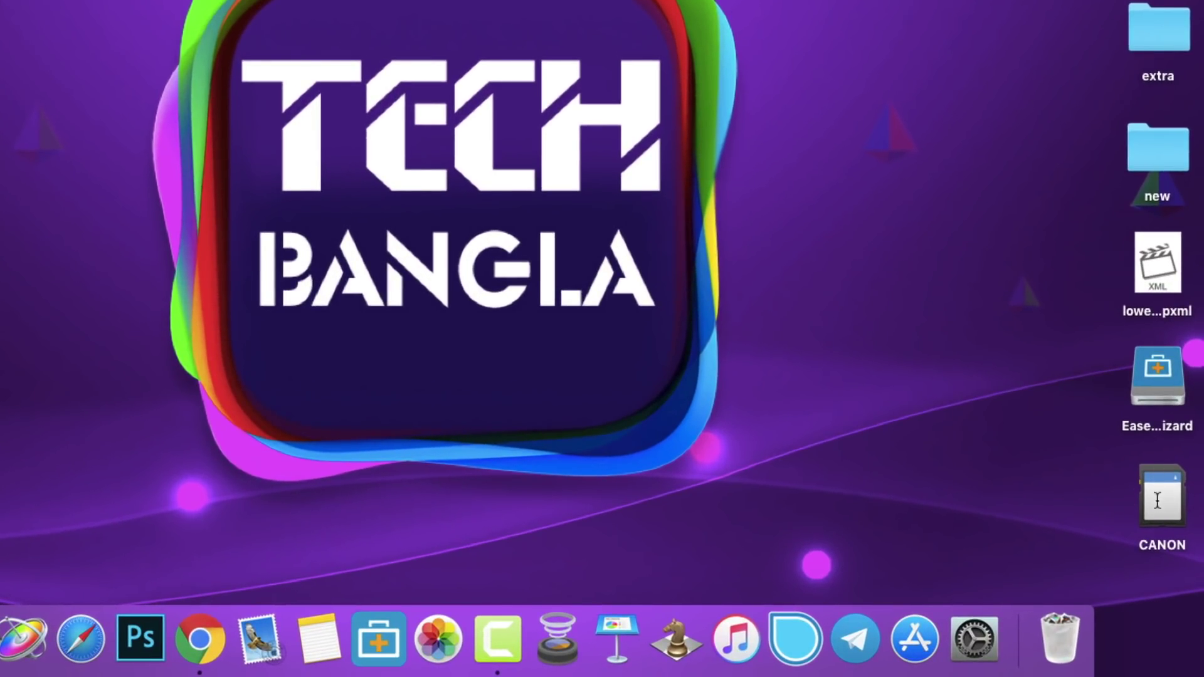
{"action": "left_click", "coordinate": [1170, 485]}
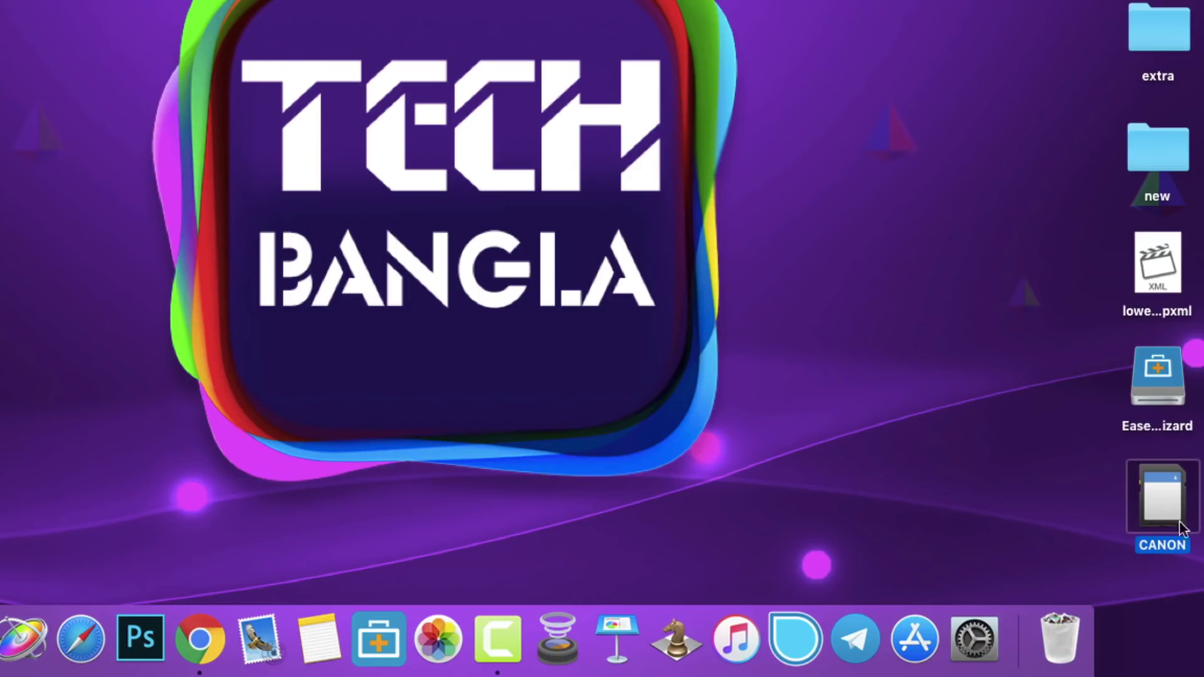
{"action": "left_click", "coordinate": [1109, 491]}
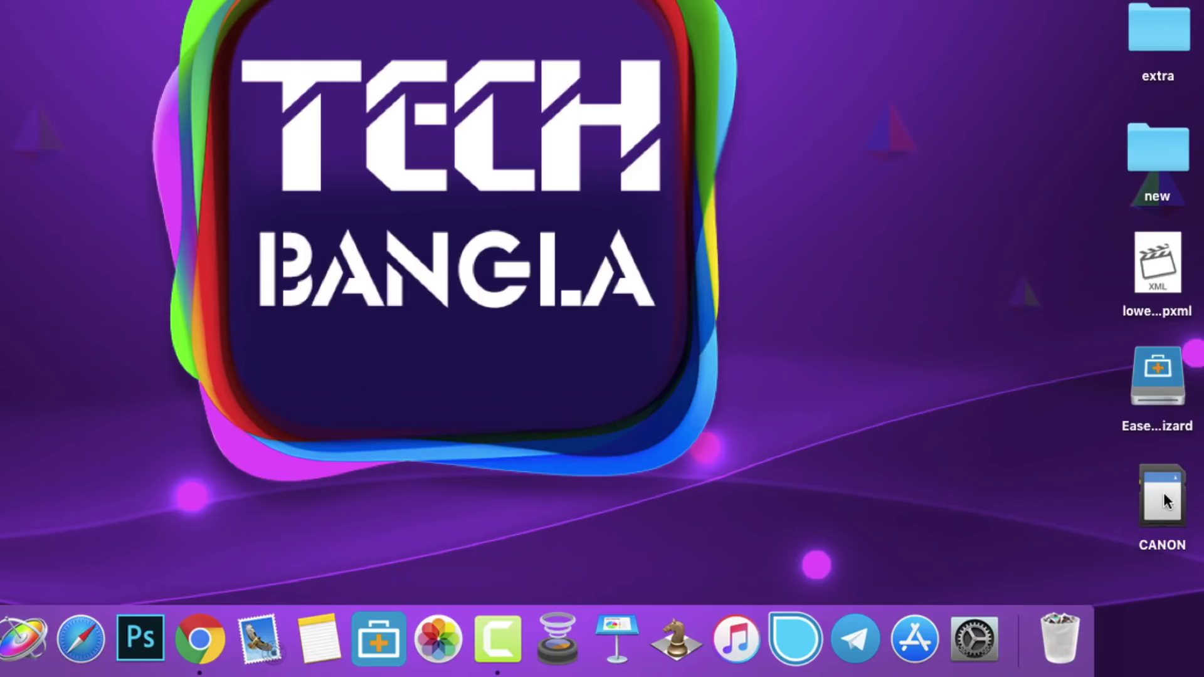
{"action": "left_click", "coordinate": [1162, 489]}
{"action": "left_click", "coordinate": [1086, 489]}
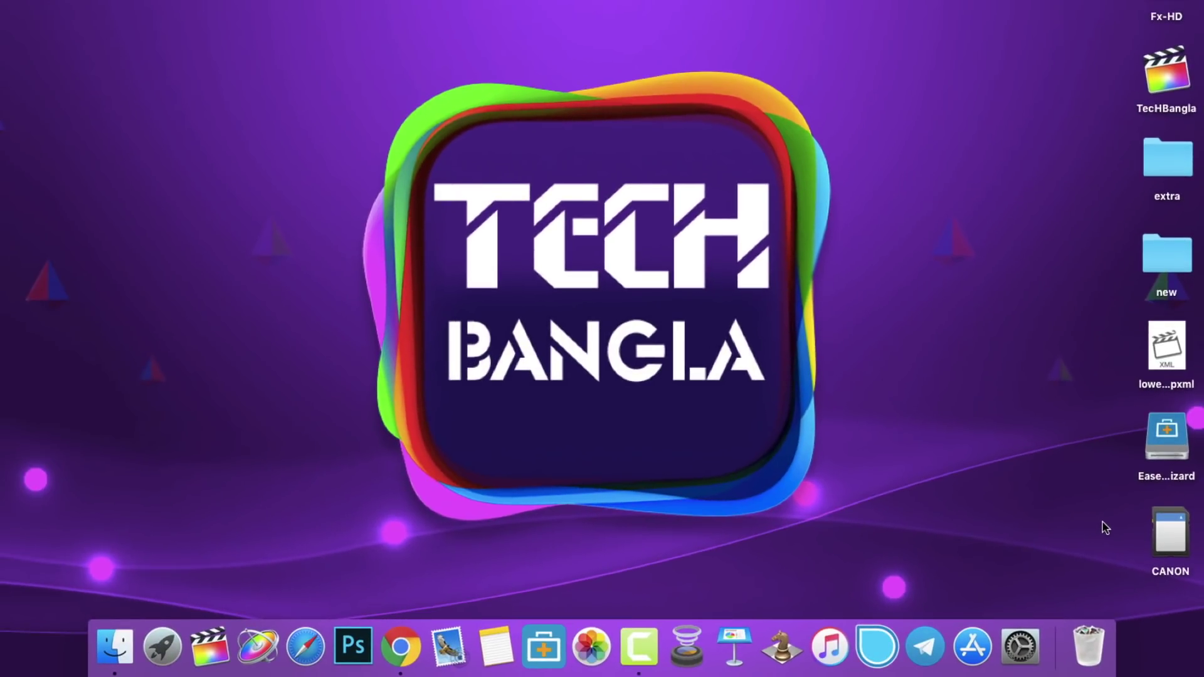
Open the CANON card from the desktop, check its MISC folder for files, and close the window
{"action": "double_click", "coordinate": [1170, 533]}
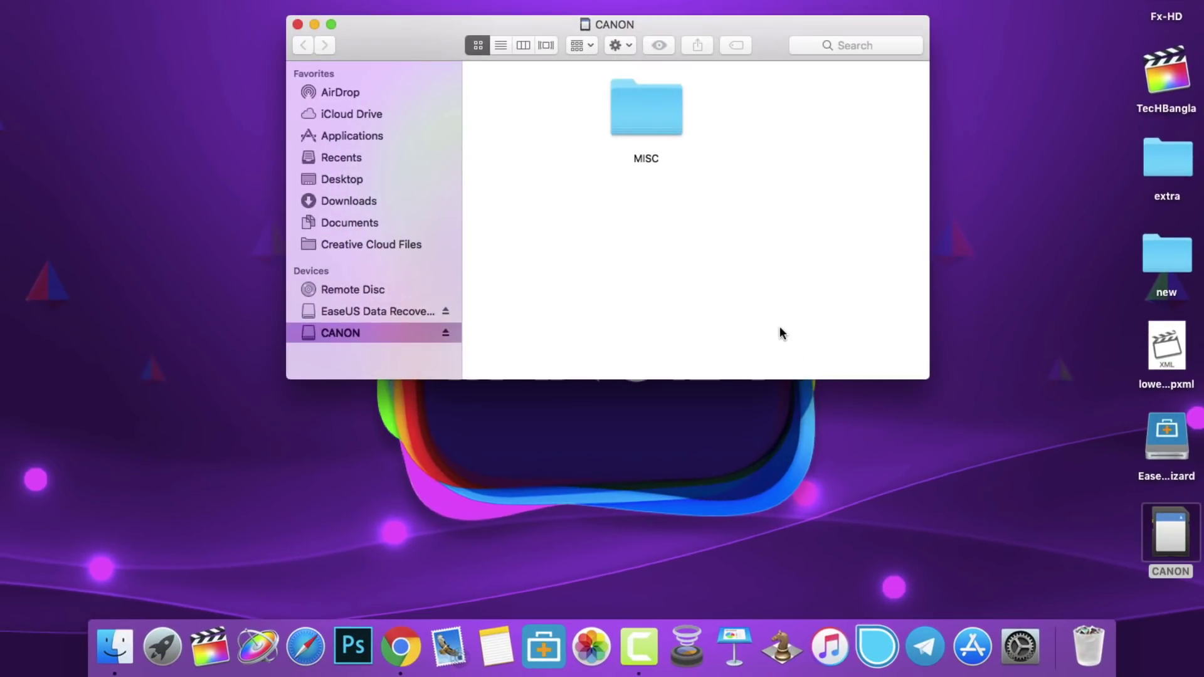
{"action": "left_click", "coordinate": [638, 105]}
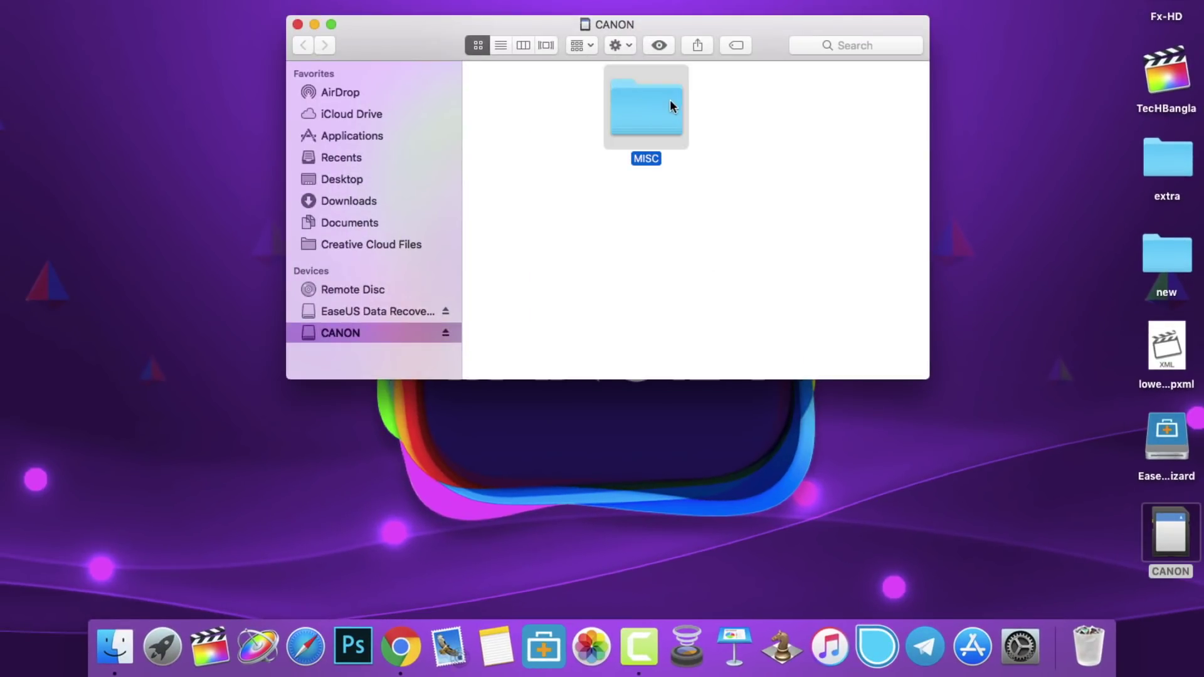
{"action": "double_click", "coordinate": [671, 101]}
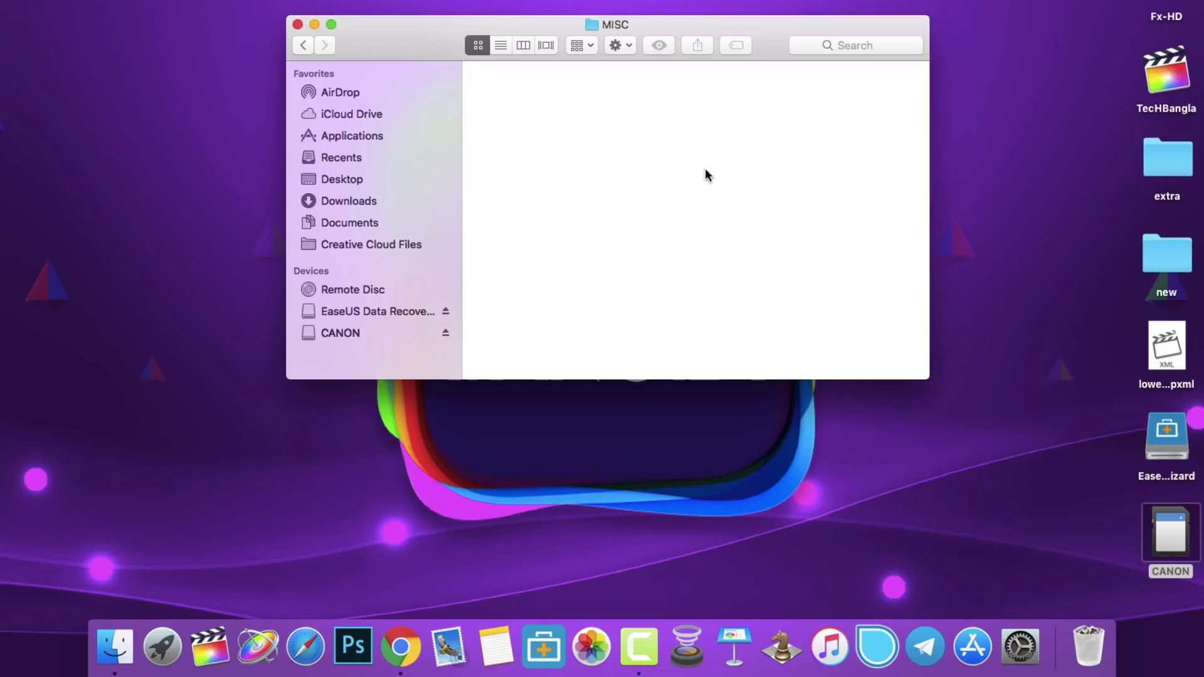
{"action": "left_click_drag", "start_coordinate": [929, 379], "coordinate": [1009, 528]}
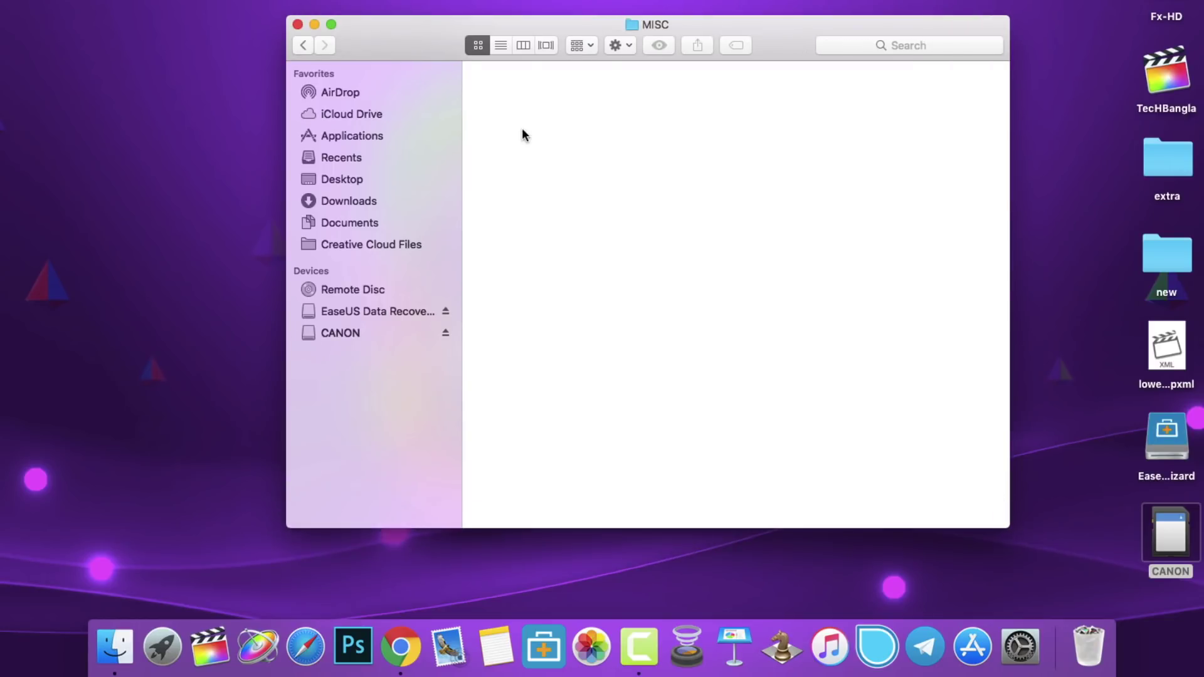
{"action": "left_click", "coordinate": [304, 44]}
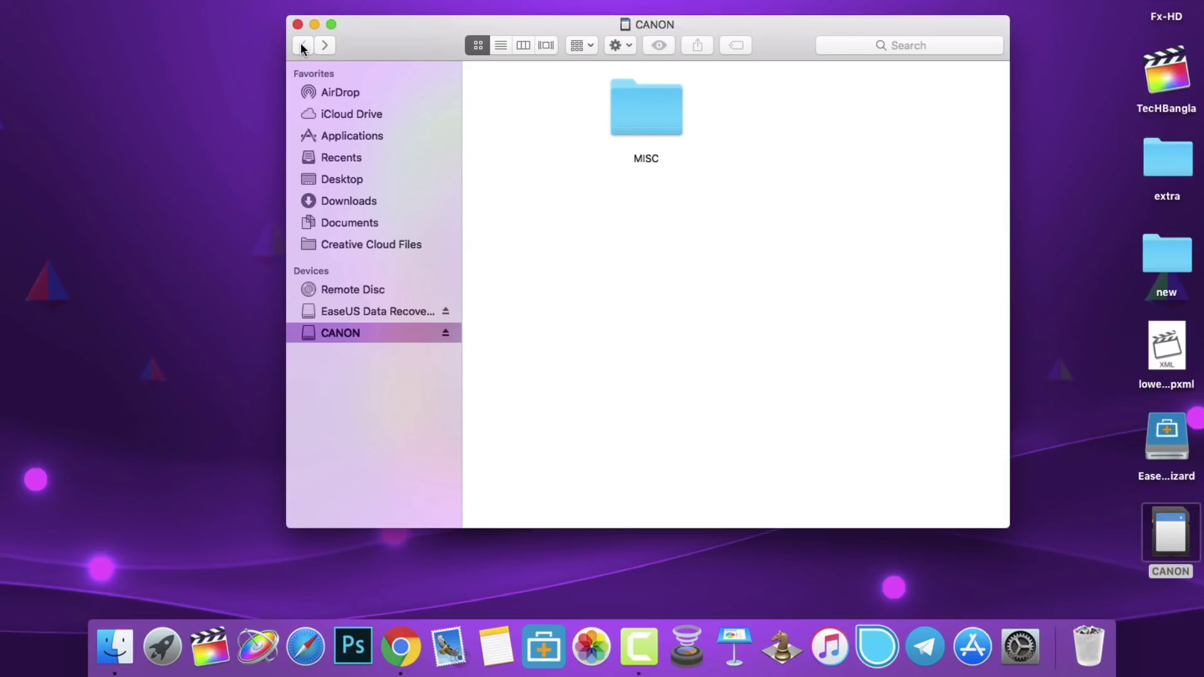
{"action": "left_click", "coordinate": [297, 24]}
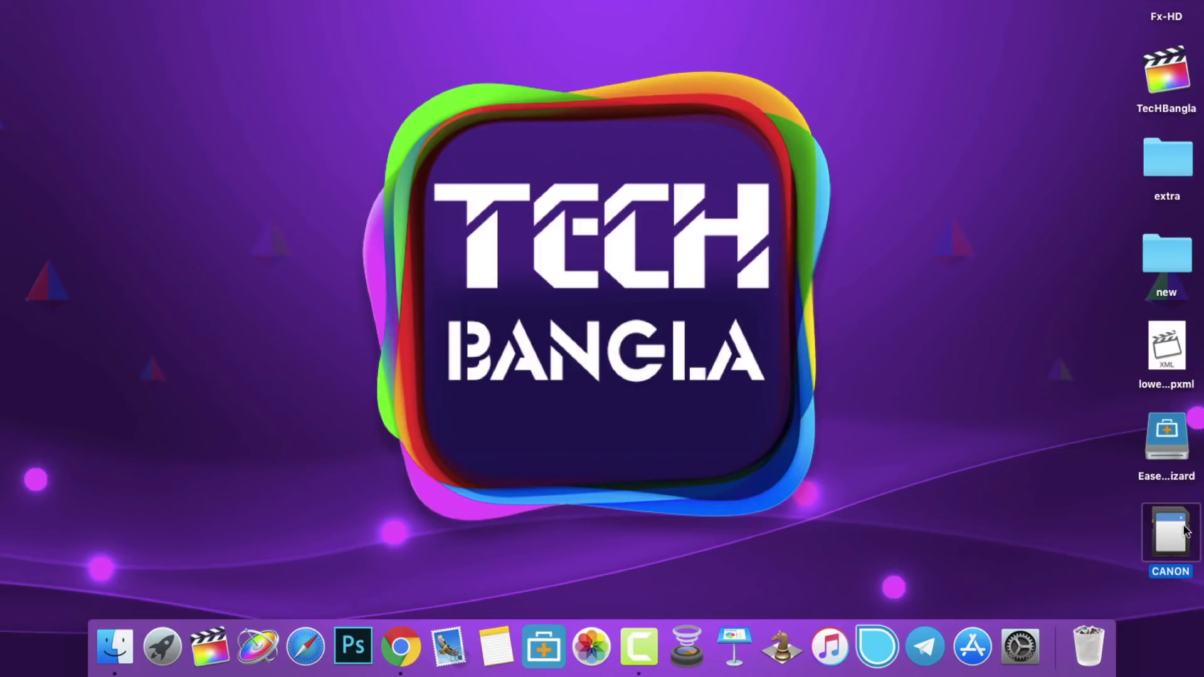
{"action": "left_click", "coordinate": [1086, 526]}
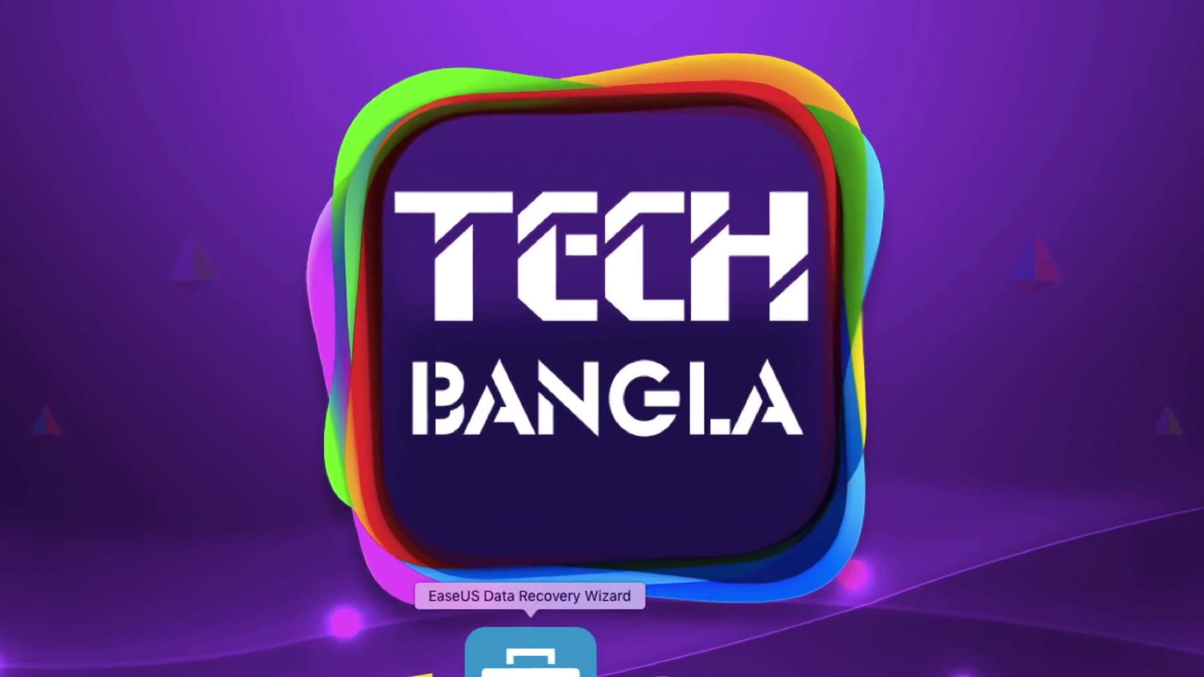
Launch EaseUS Data Recovery Wizard, authorize it with the account password, and dismiss the upgrade offer
{"action": "left_click", "coordinate": [529, 658]}
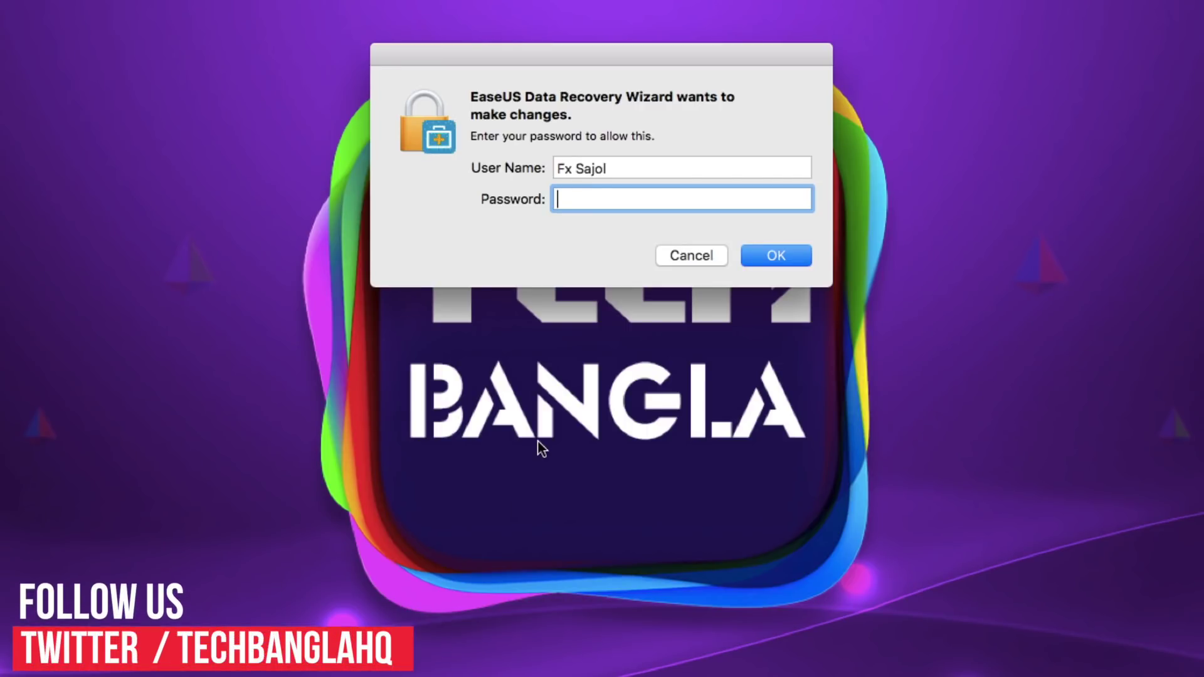
{"action": "type", "text": "****"}
{"action": "key", "text": "Return"}
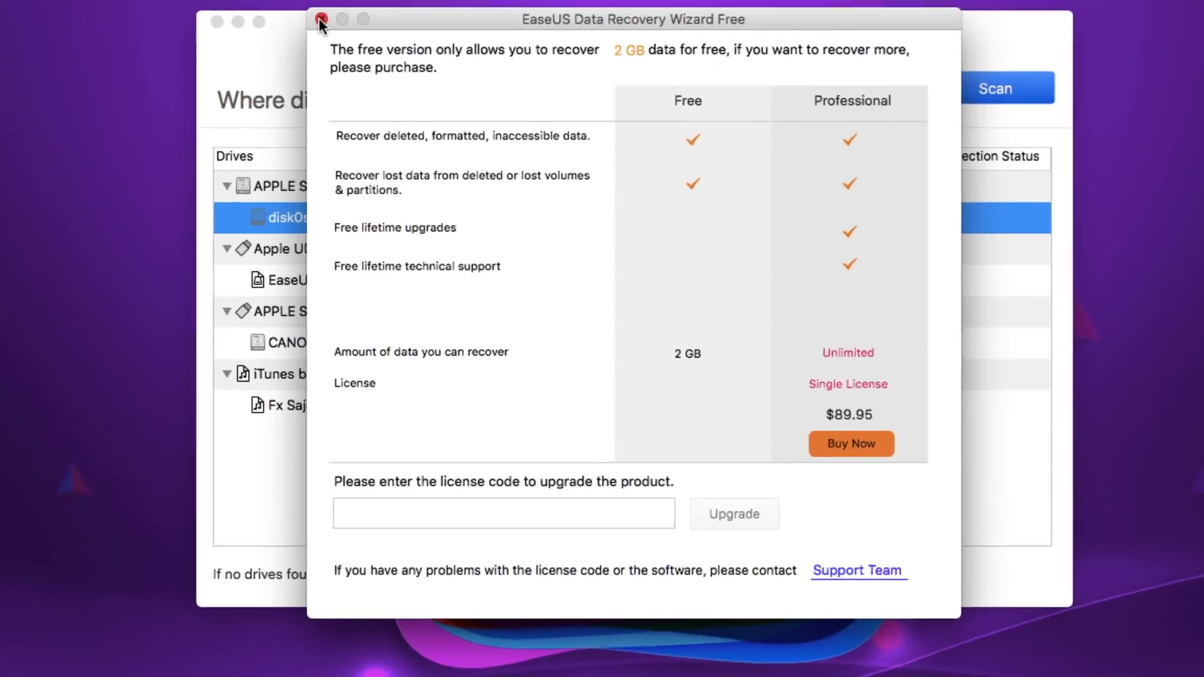
{"action": "left_click", "coordinate": [351, 3]}
Scan the CANON volume on the SD card reader for lost files and stop the scan before it finishes
{"action": "key", "text": "Down"}
{"action": "key", "text": "Down"}
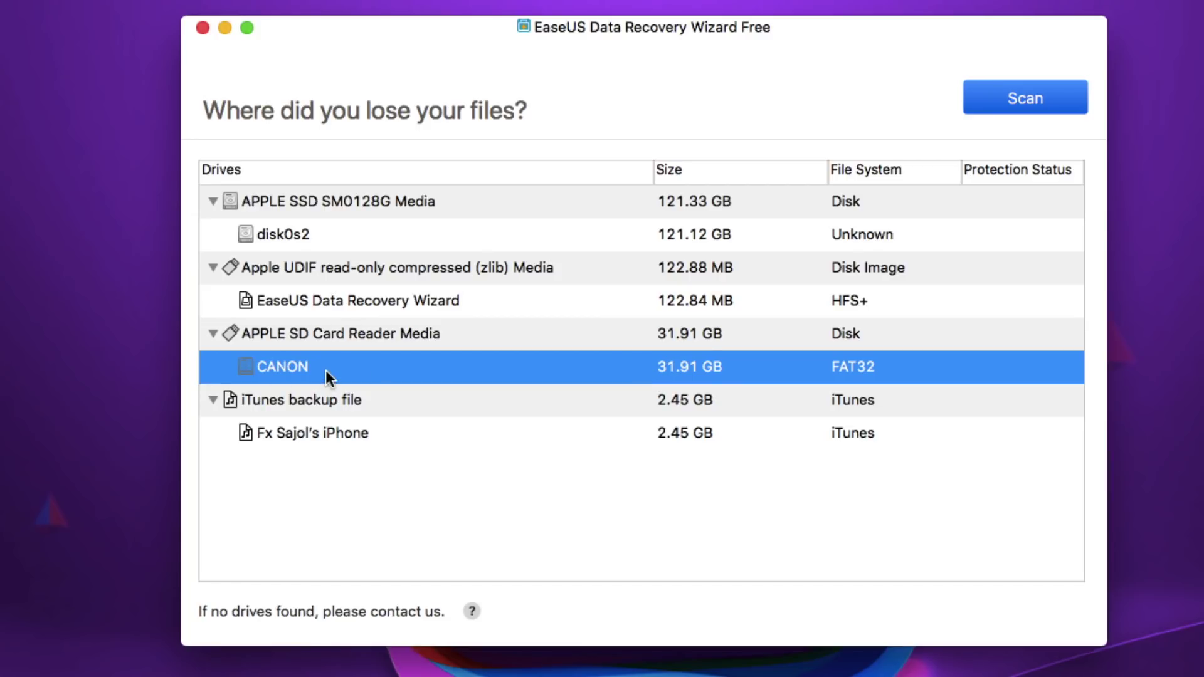
{"action": "left_click", "coordinate": [981, 100]}
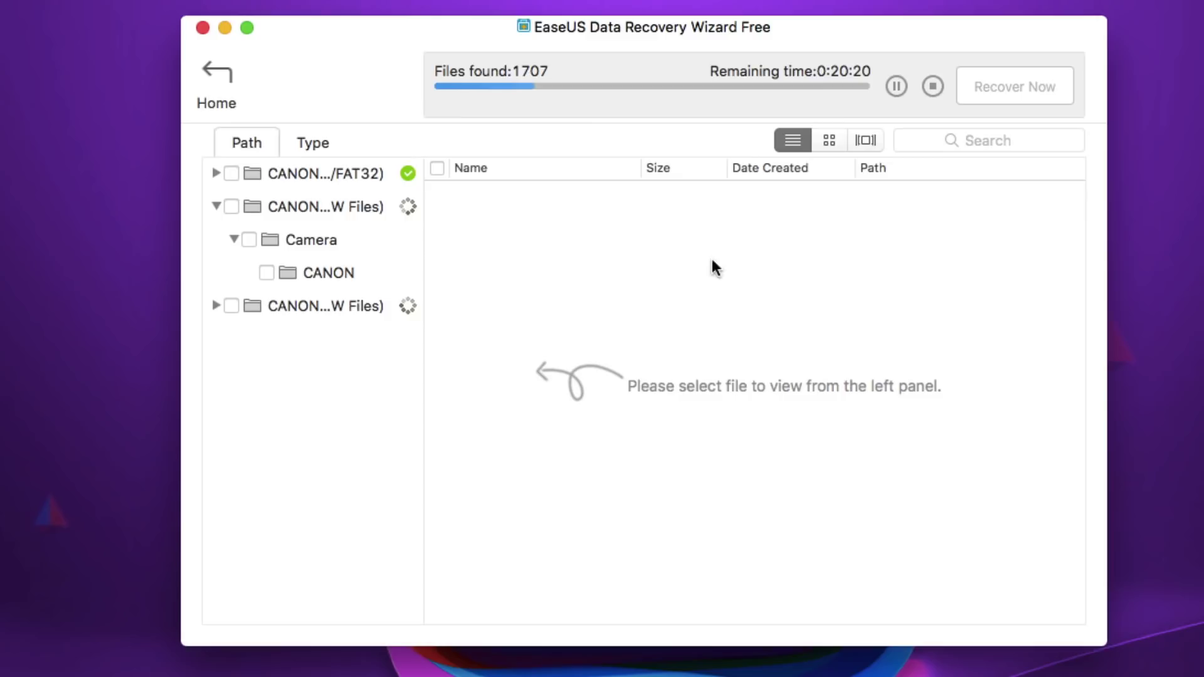
{"action": "left_click", "coordinate": [932, 99]}
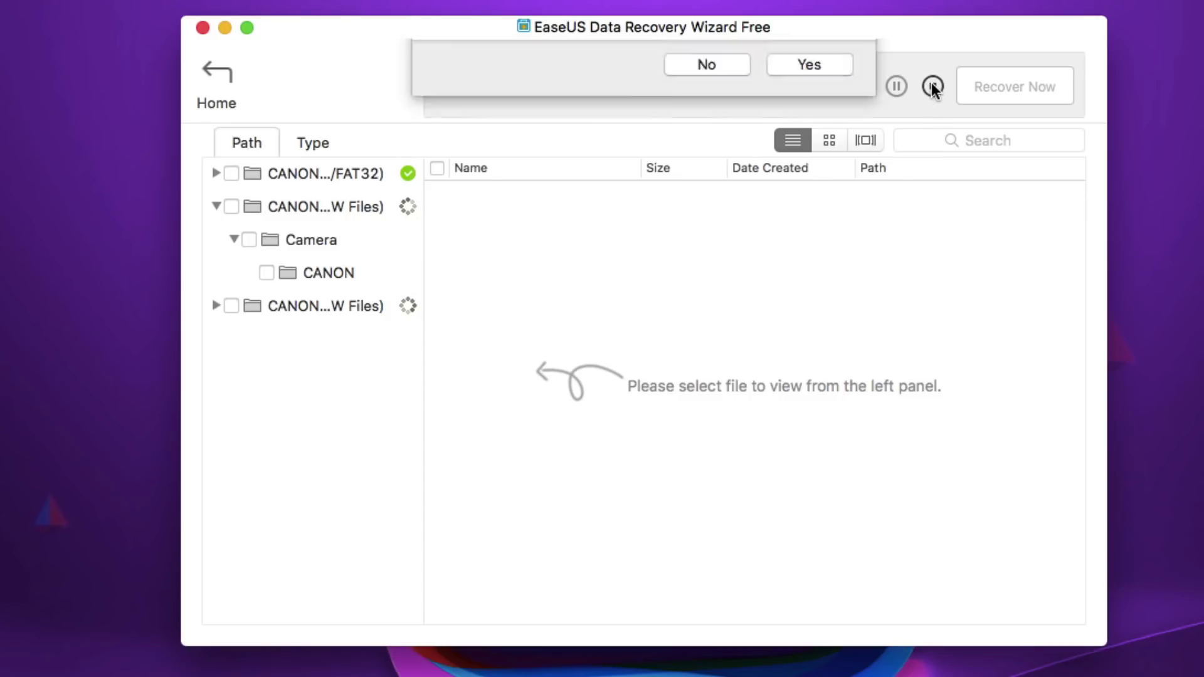
{"action": "left_click", "coordinate": [803, 155]}
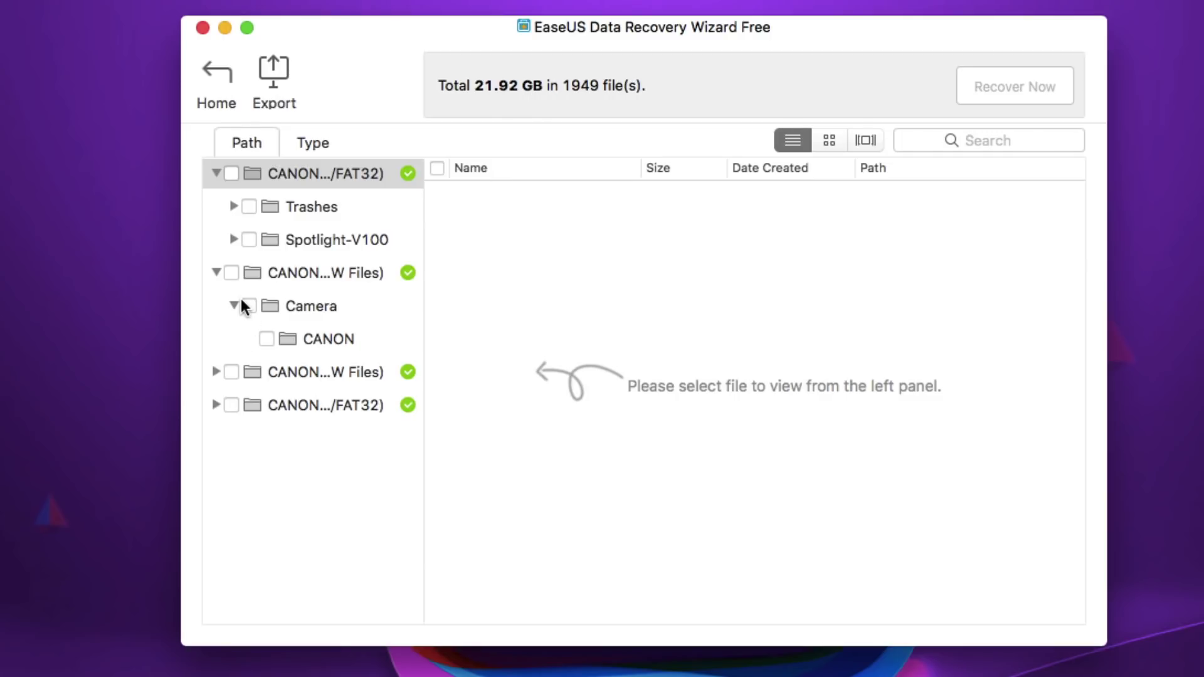
Expand the scan result folders and review the recoverable files in the CANON folder under Camera
{"action": "left_click", "coordinate": [314, 275]}
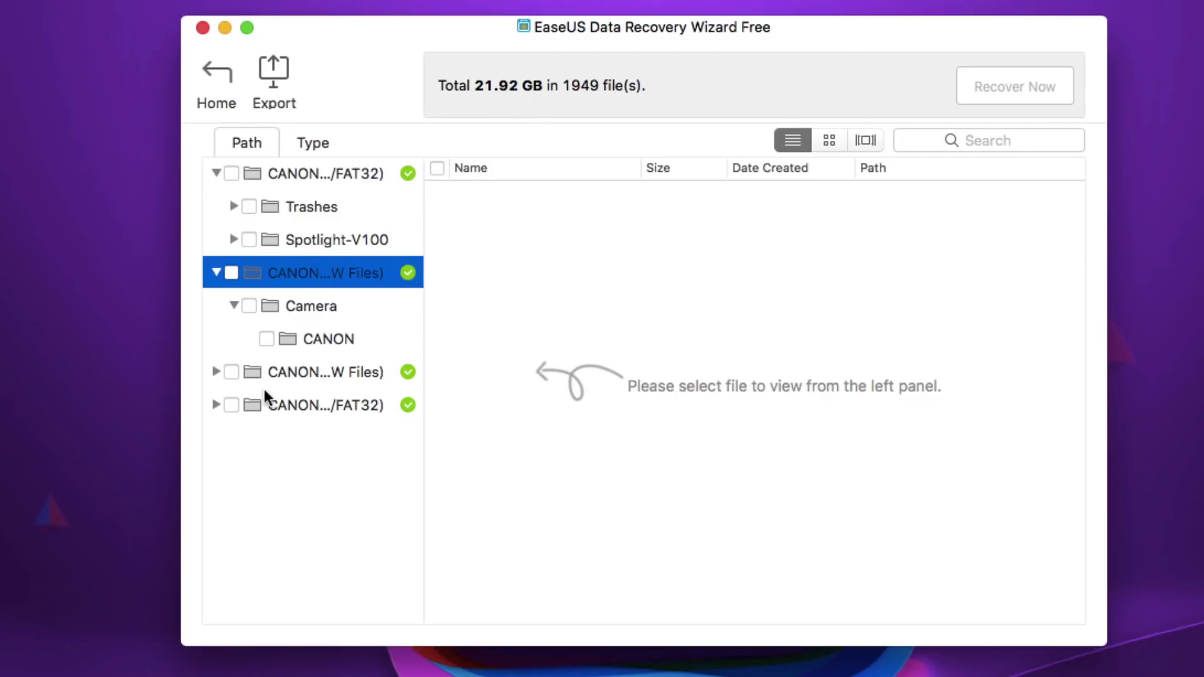
{"action": "left_click", "coordinate": [216, 372]}
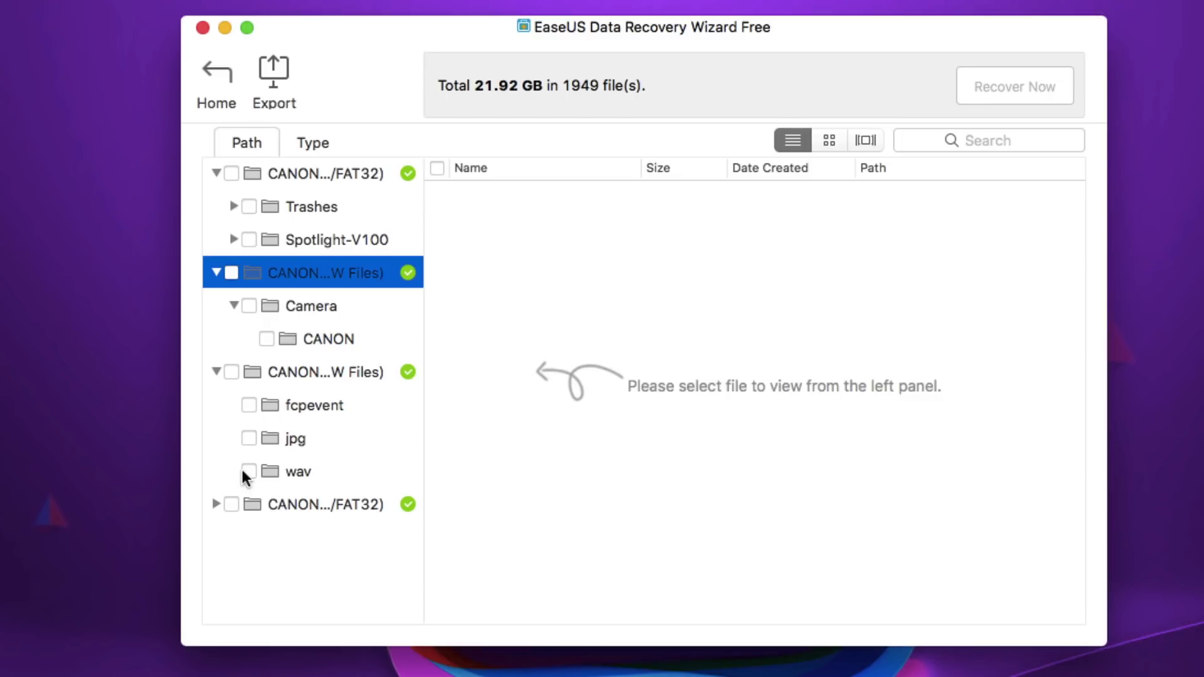
{"action": "left_click", "coordinate": [215, 504]}
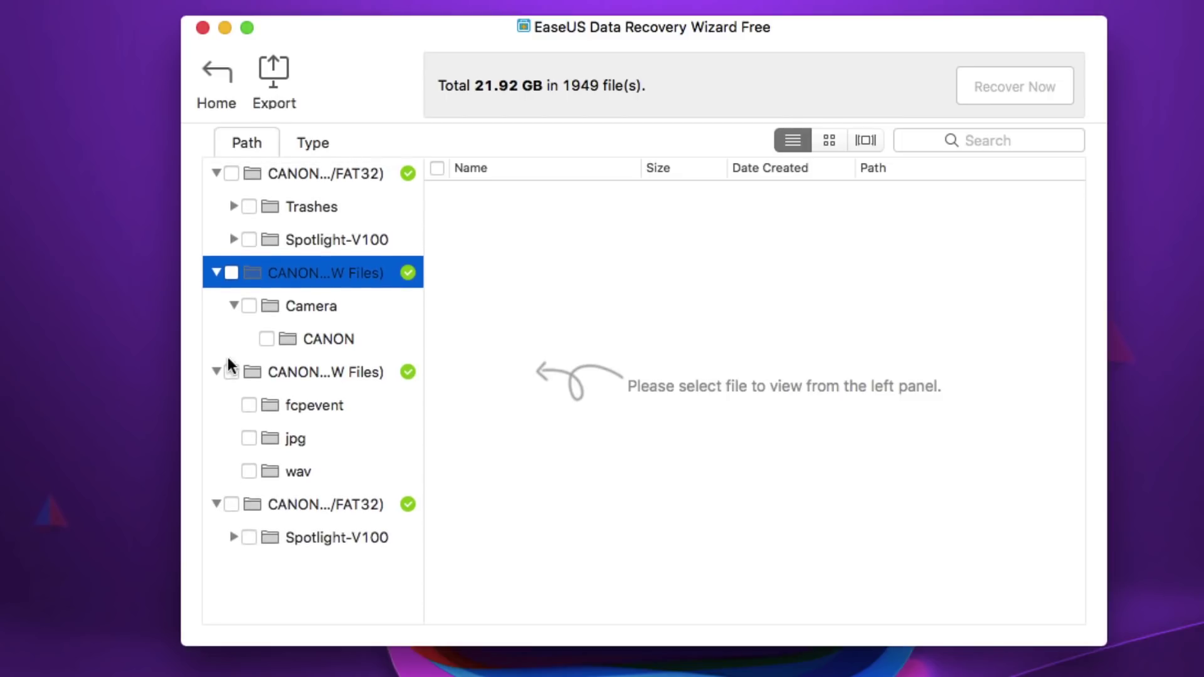
{"action": "left_click", "coordinate": [283, 339]}
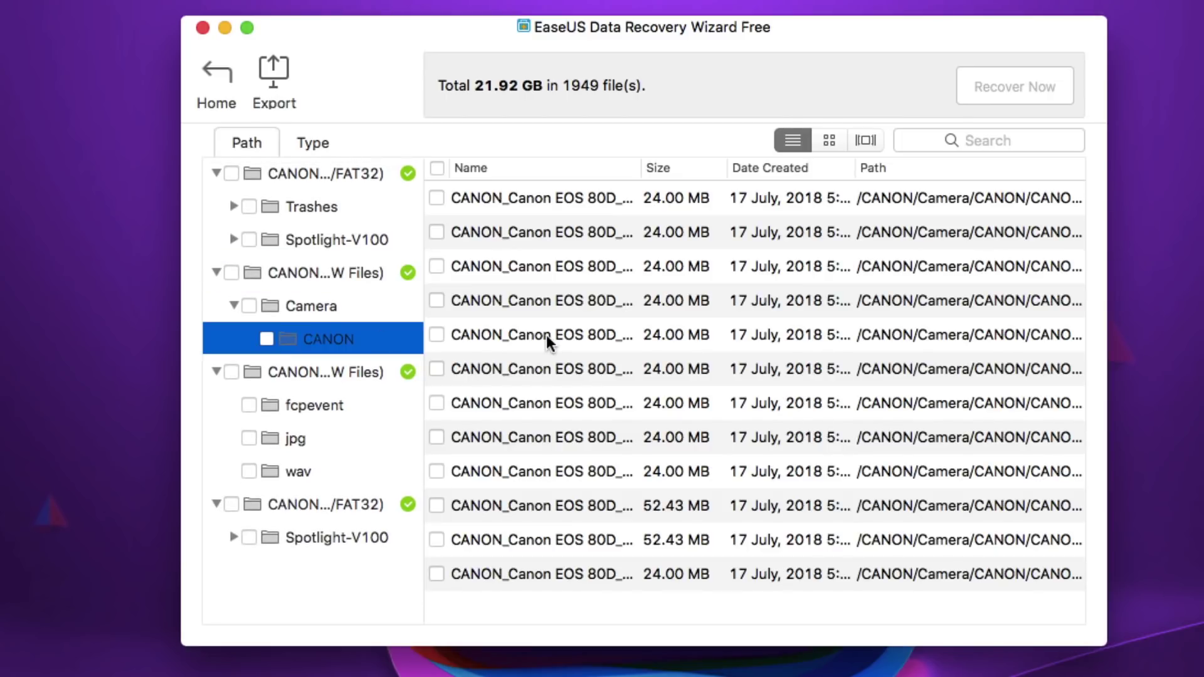
{"action": "scroll", "coordinate": [549, 341], "scroll_direction": "down", "scroll_amount": 2}
{"action": "scroll", "coordinate": [747, 389], "scroll_direction": "down", "scroll_amount": 1}
{"action": "scroll", "coordinate": [746, 389], "scroll_direction": "down", "scroll_amount": 1}
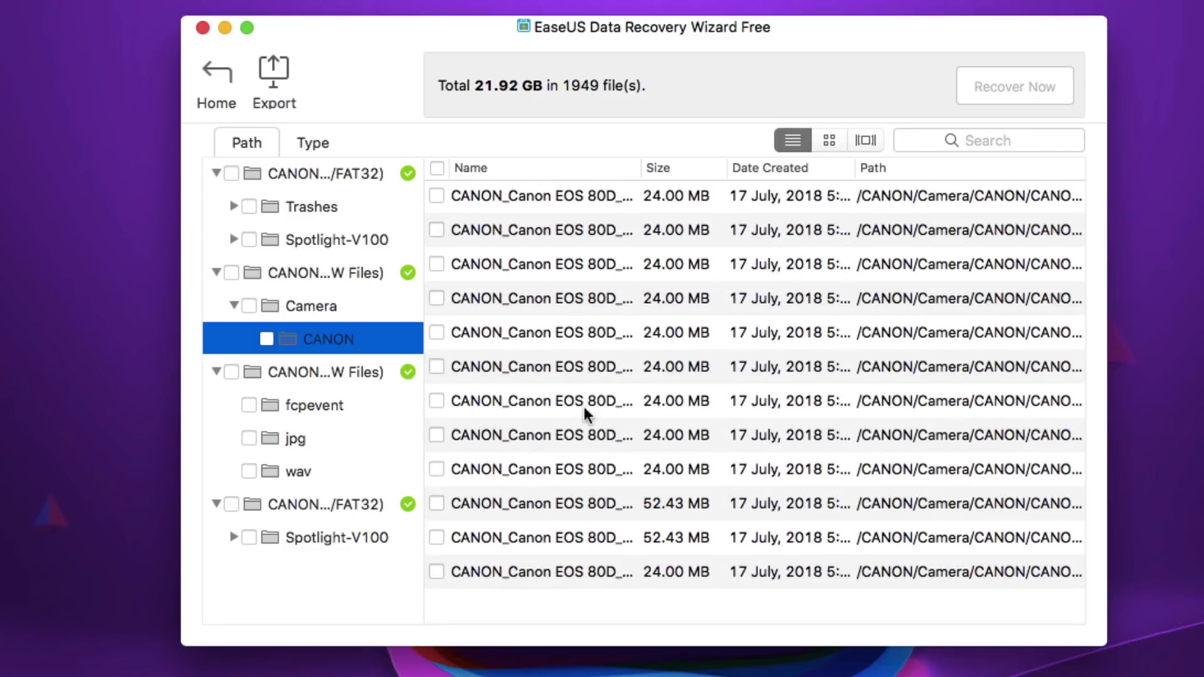
{"action": "left_click", "coordinate": [547, 278]}
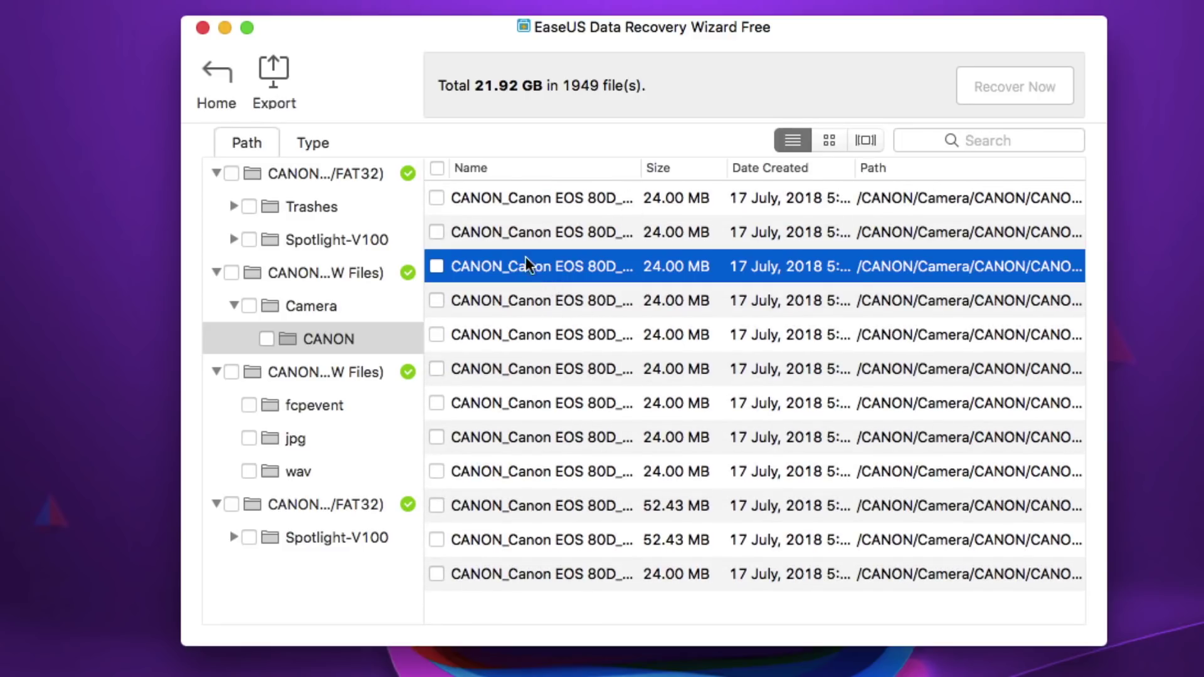
{"action": "left_click", "coordinate": [266, 338]}
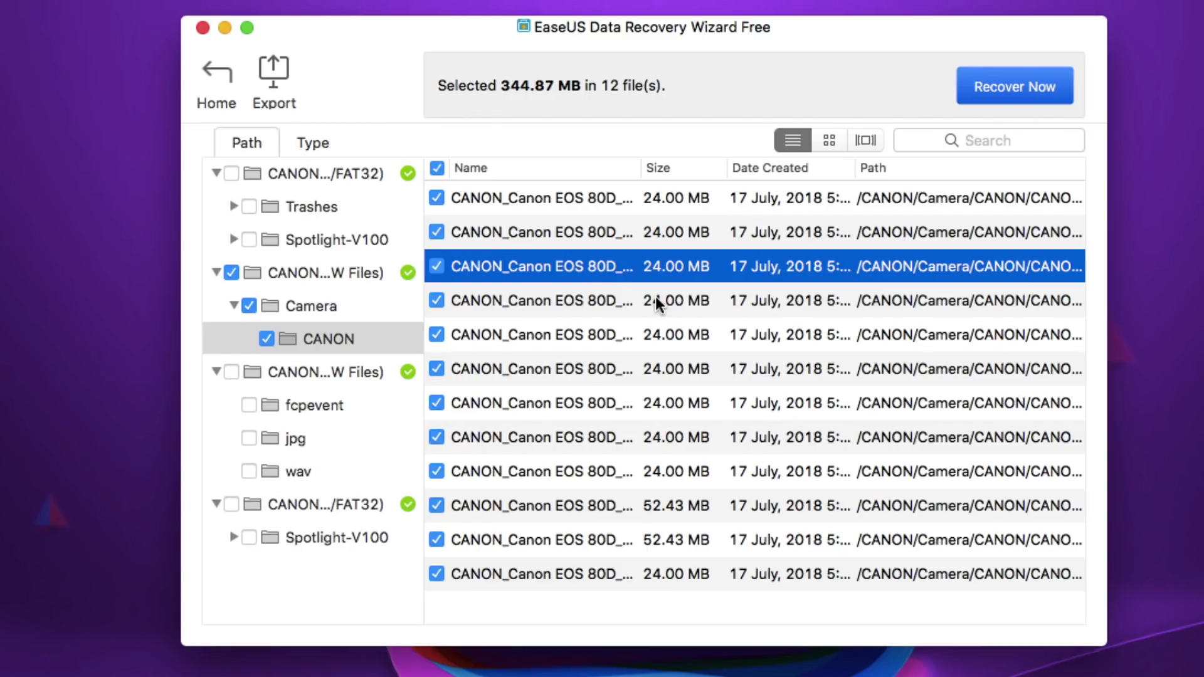
{"action": "left_click", "coordinate": [231, 273]}
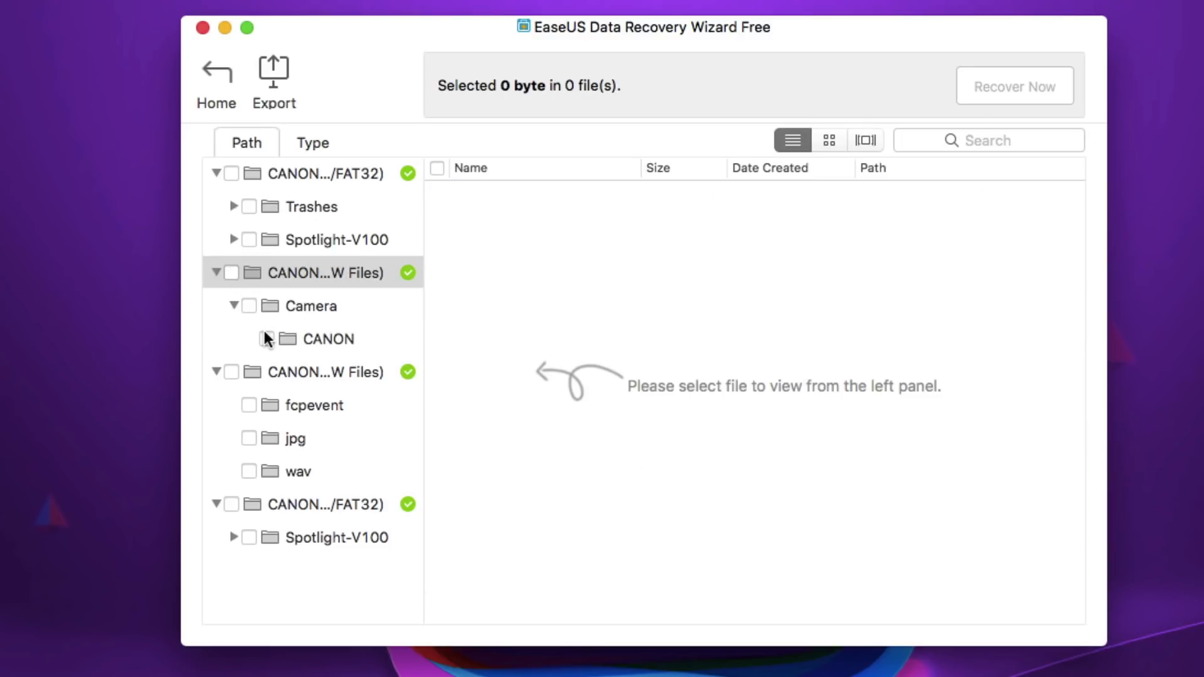
{"action": "left_click", "coordinate": [231, 173]}
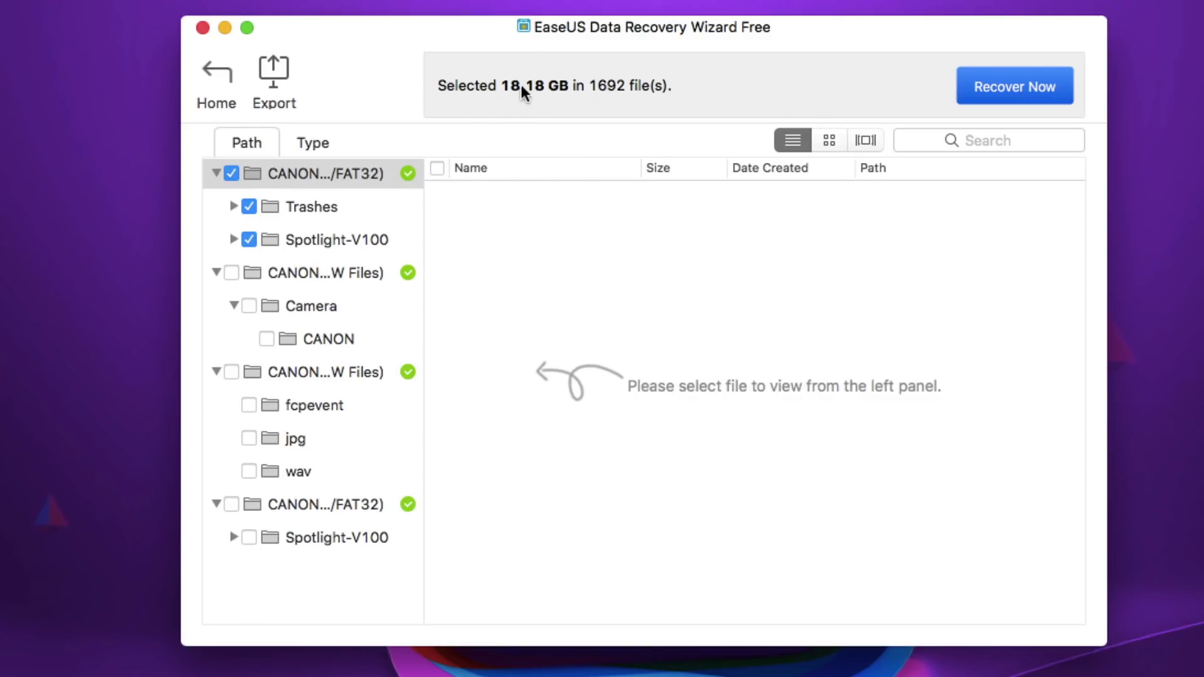
{"action": "left_click", "coordinate": [232, 173]}
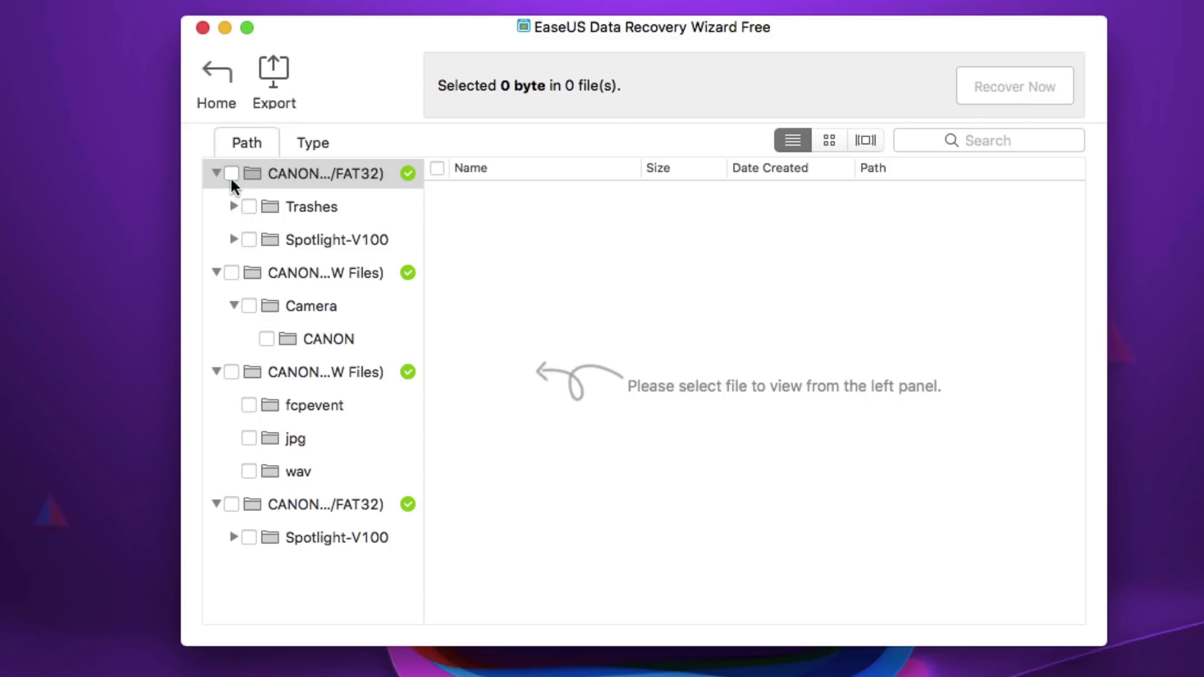
Mark all files in the CANON folder under Camera and recover them to Users/FX-HD/MAC pic
{"action": "left_click", "coordinate": [267, 338]}
{"action": "scroll", "coordinate": [573, 310], "scroll_direction": "down", "scroll_amount": 2}
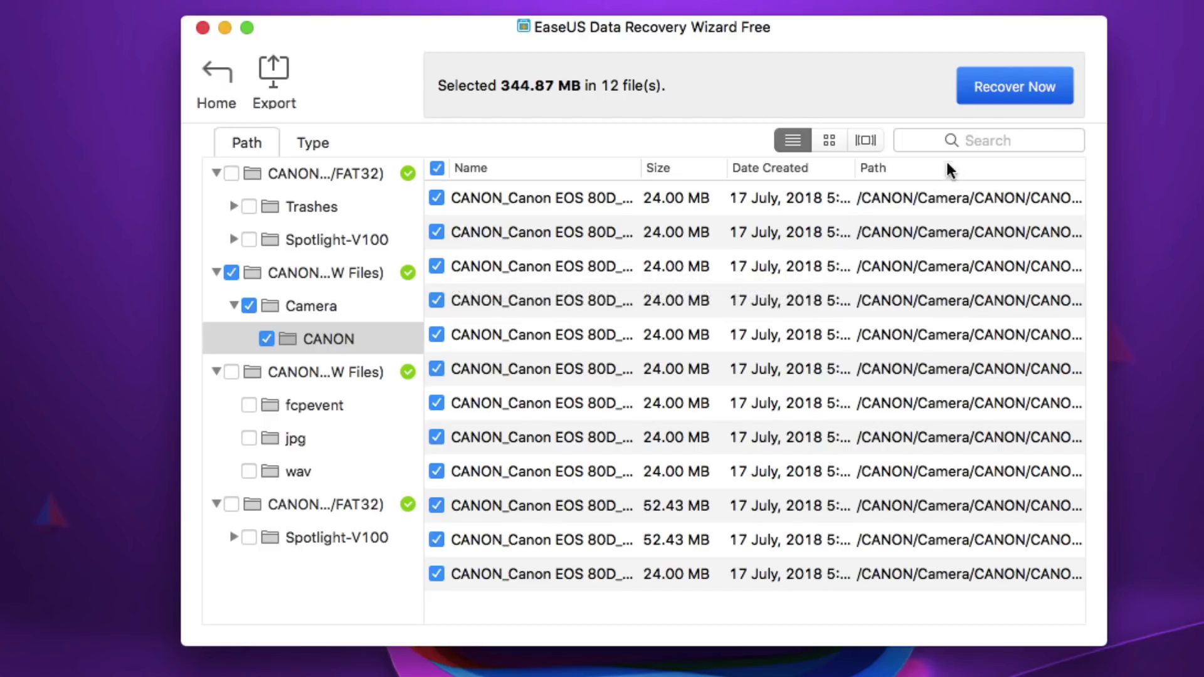
{"action": "left_click", "coordinate": [984, 88]}
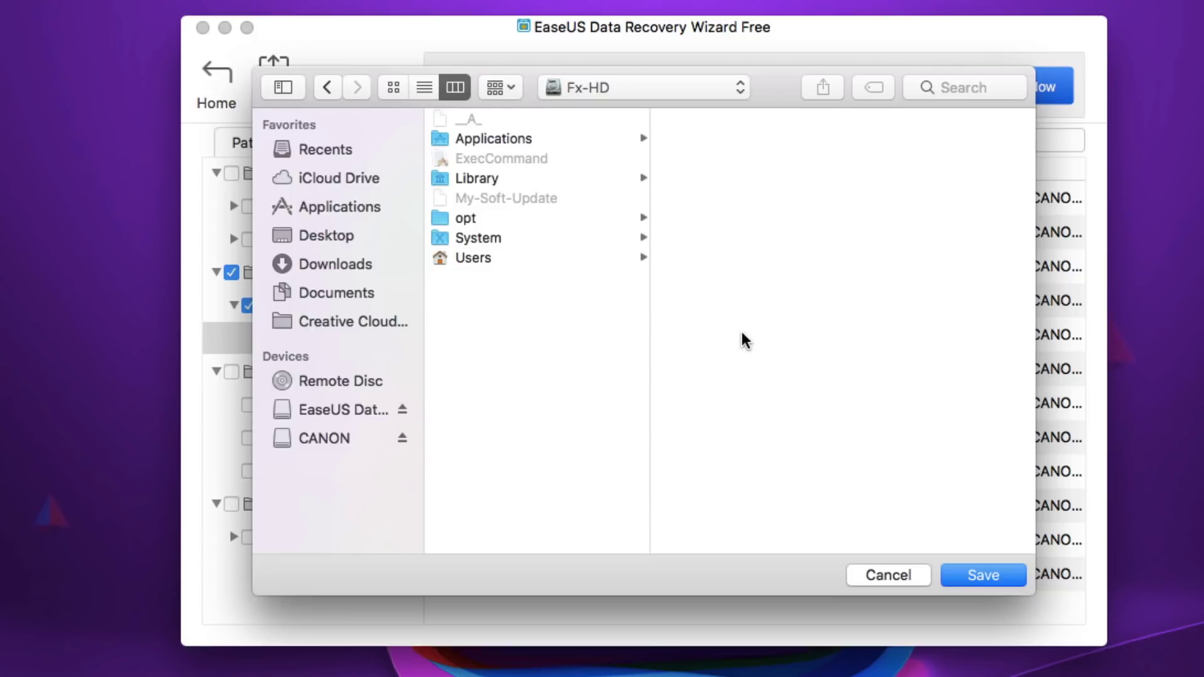
{"action": "left_click", "coordinate": [484, 258]}
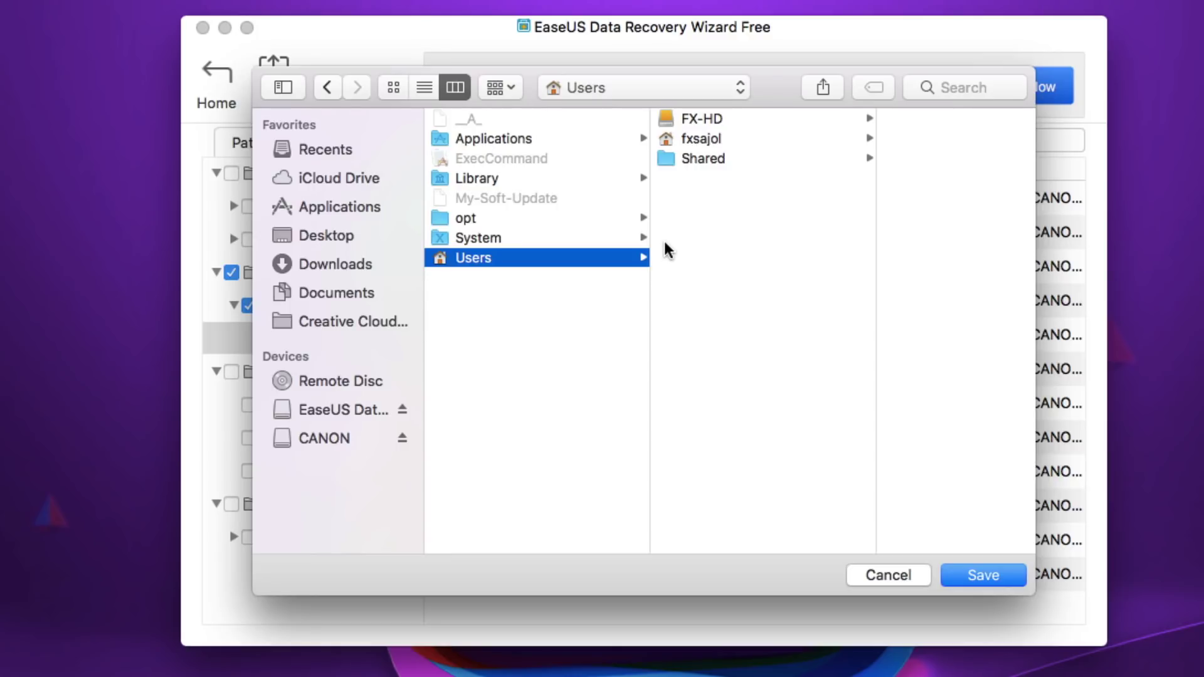
{"action": "left_click", "coordinate": [694, 119]}
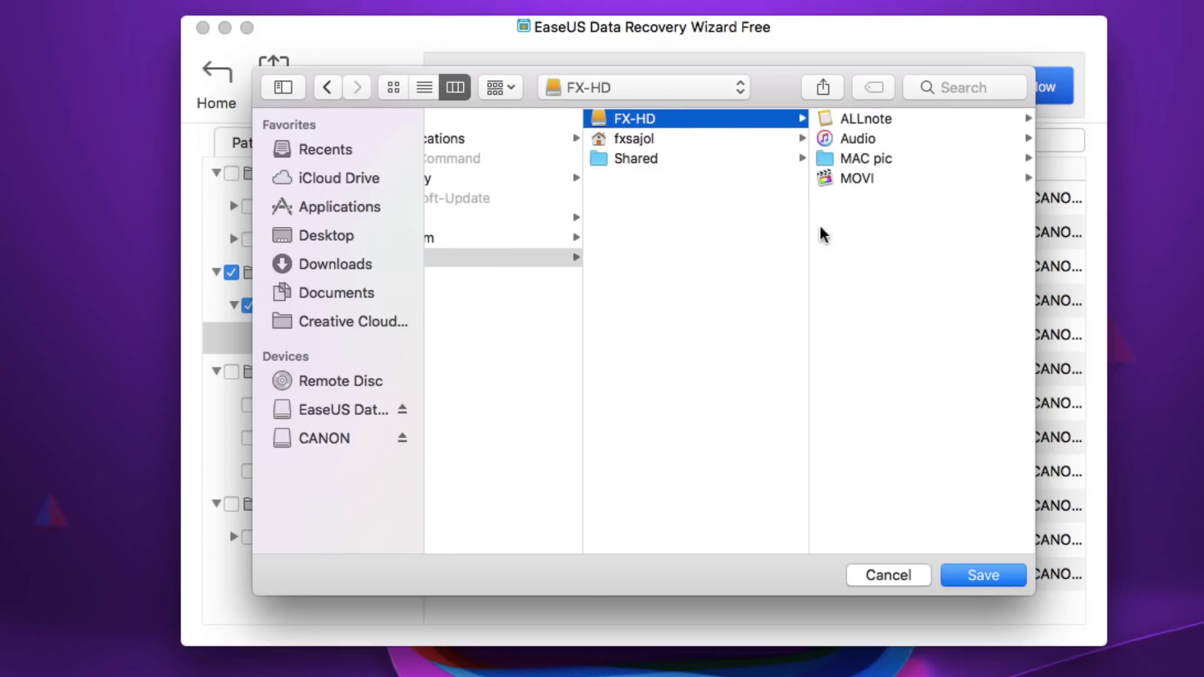
{"action": "left_click", "coordinate": [859, 159]}
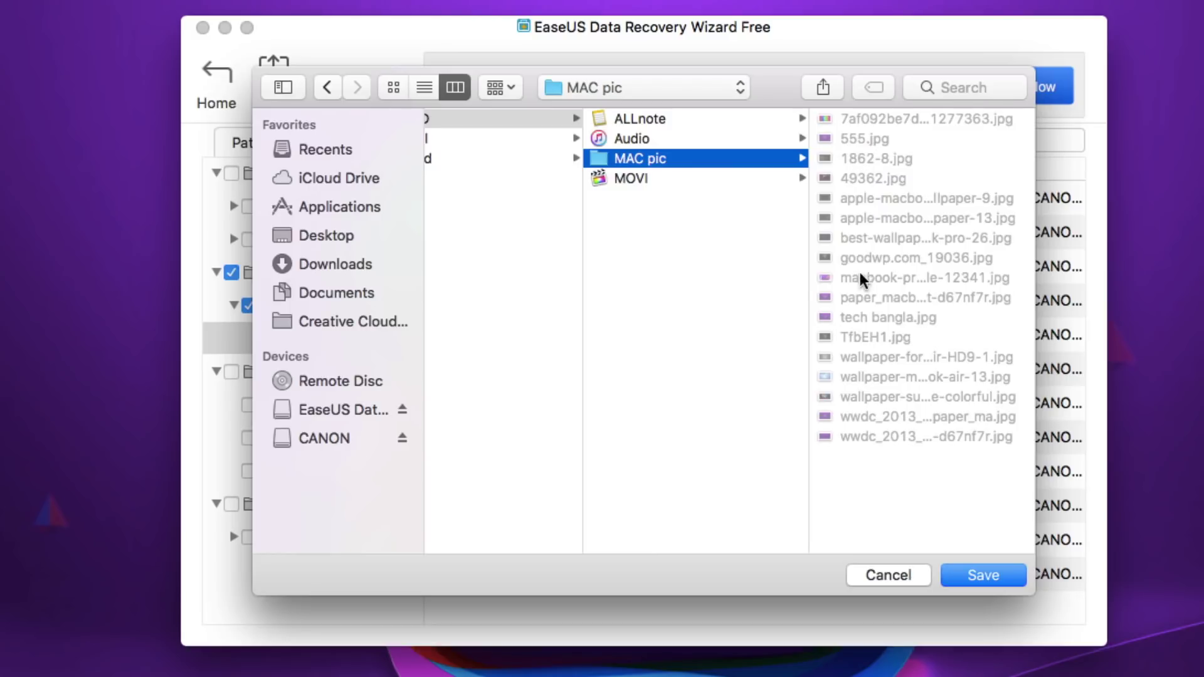
{"action": "left_click", "coordinate": [976, 577]}
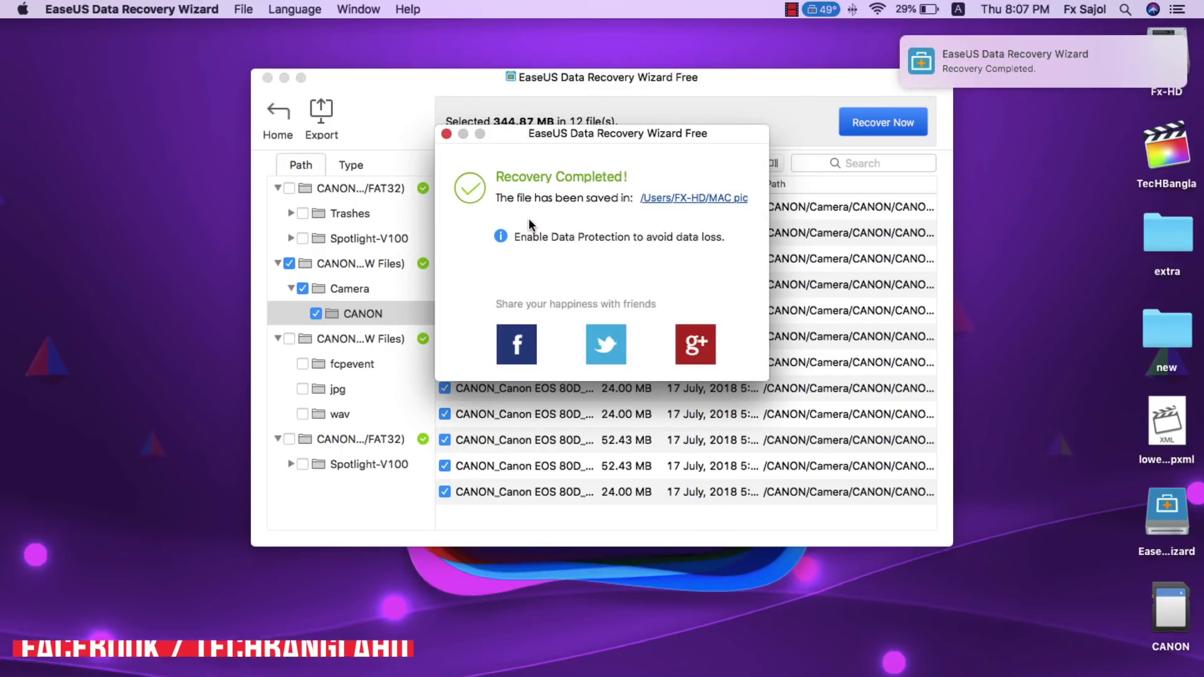
{"action": "left_click", "coordinate": [446, 133]}
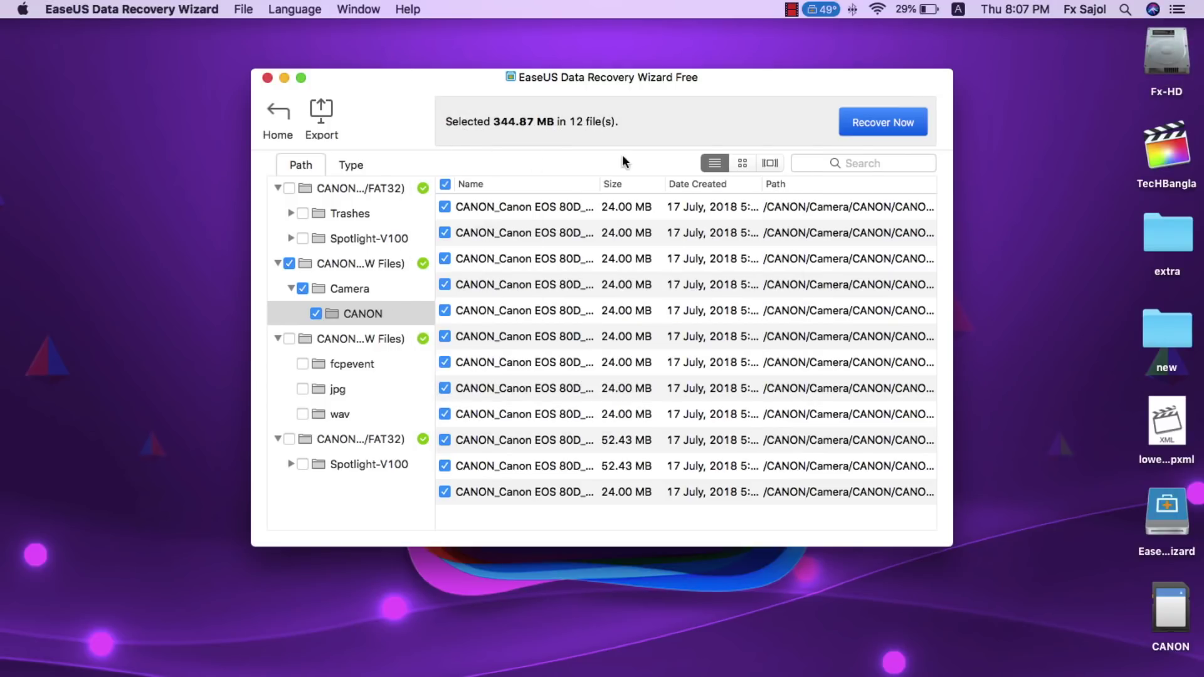
Move the recovery window aside and open the Users/FX-HD/MAC pic folder on the Fx-HD drive in Finder
{"action": "left_click_drag", "start_coordinate": [596, 79], "coordinate": [329, 69]}
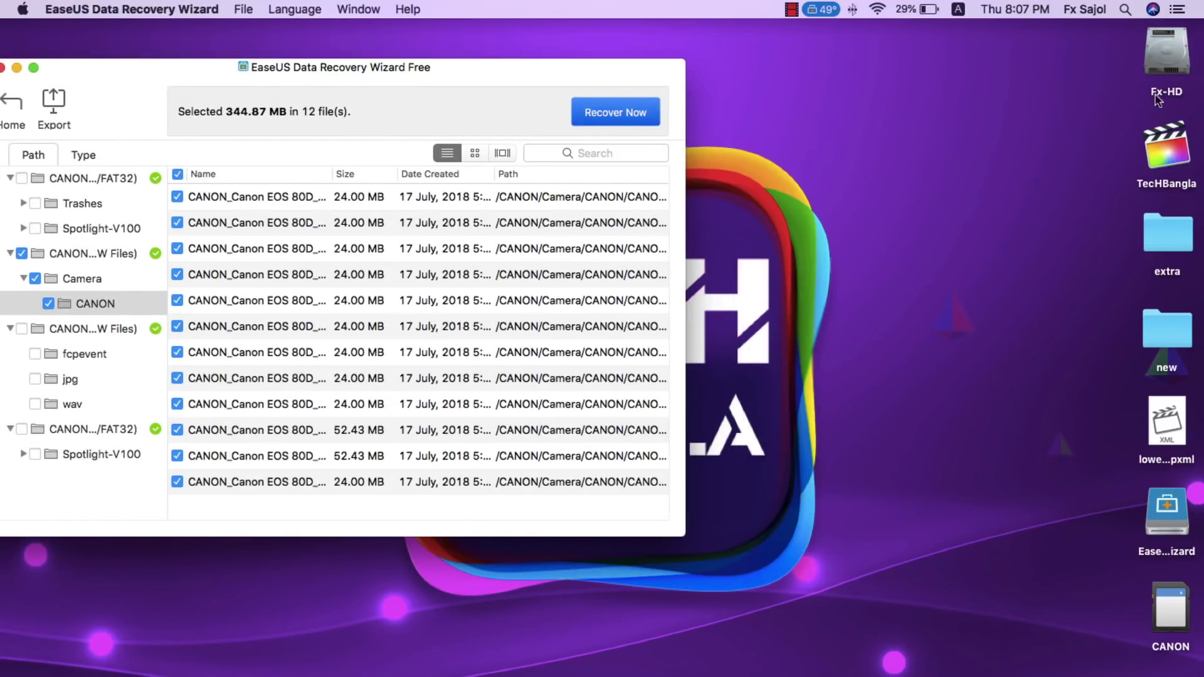
{"action": "double_click", "coordinate": [1169, 49]}
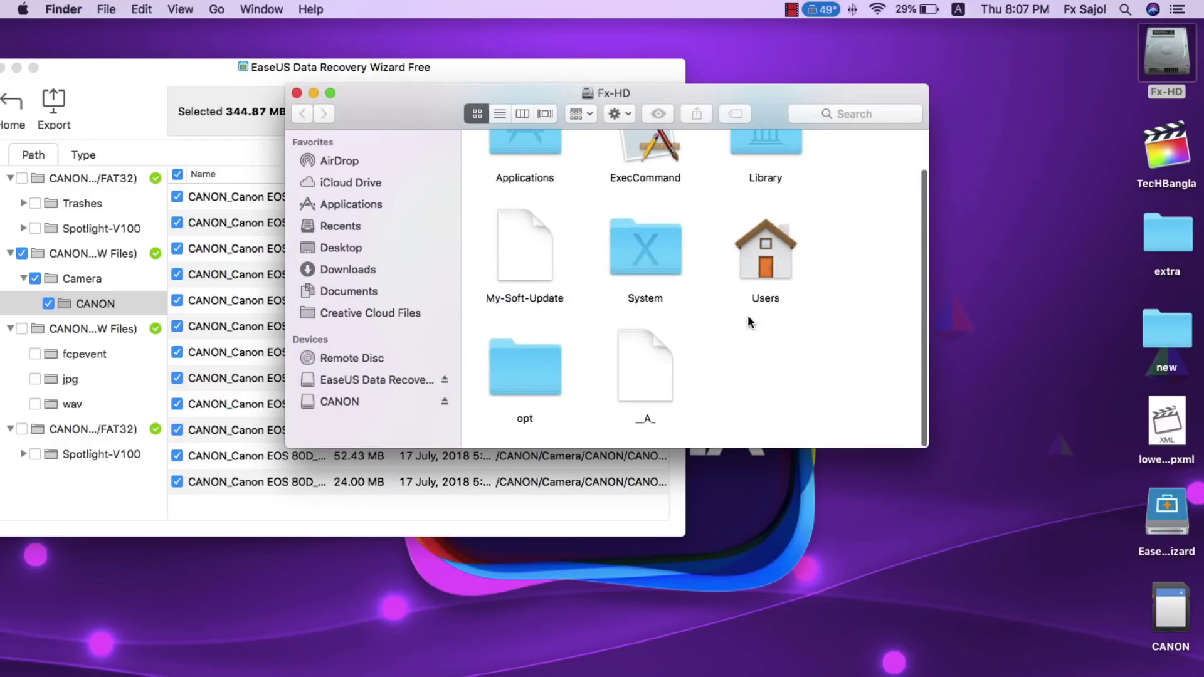
{"action": "scroll", "coordinate": [754, 319], "scroll_direction": "up", "scroll_amount": 3}
{"action": "double_click", "coordinate": [770, 291]}
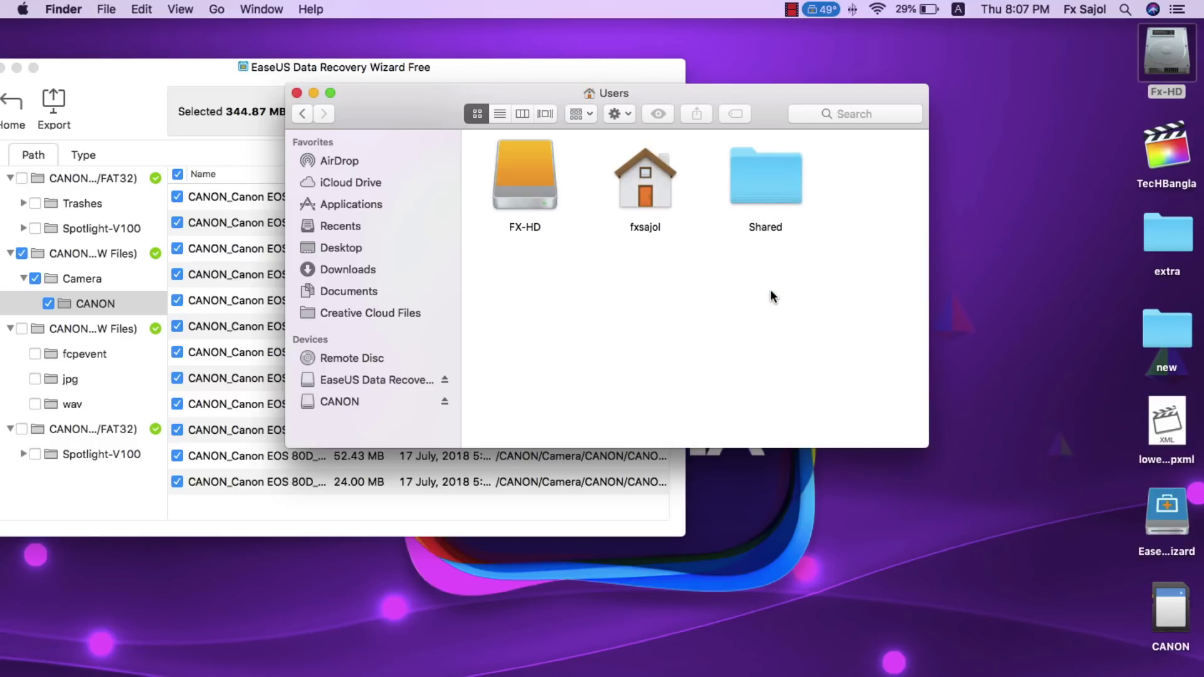
{"action": "double_click", "coordinate": [529, 173]}
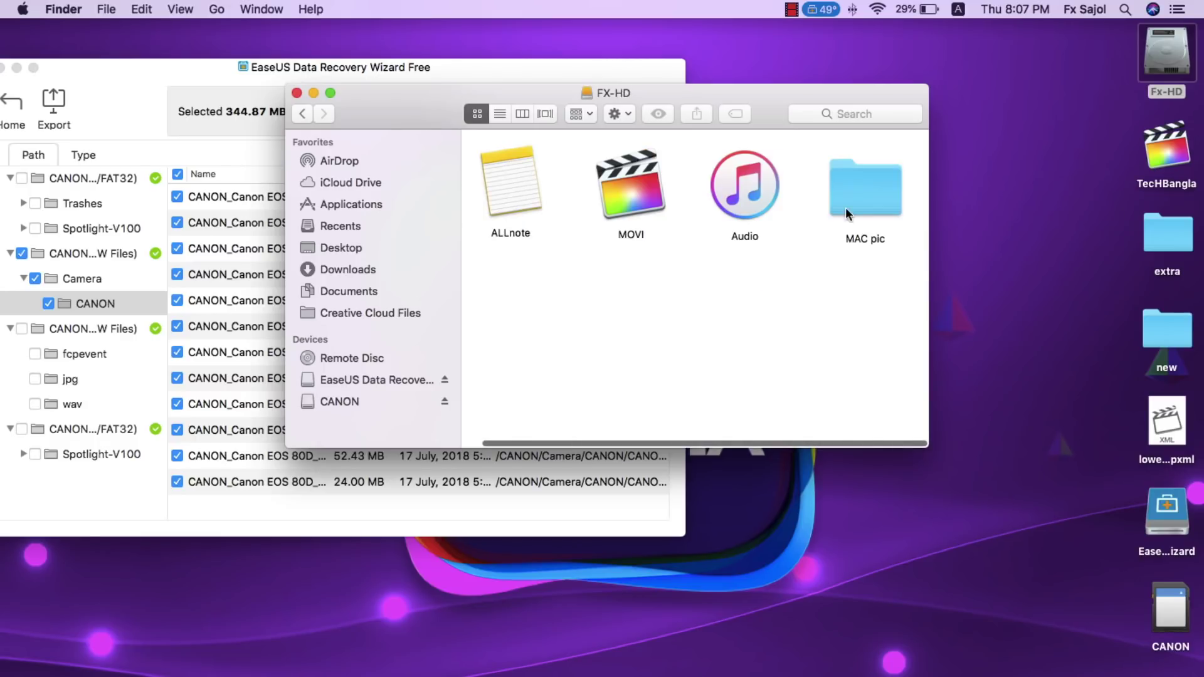
{"action": "double_click", "coordinate": [856, 198]}
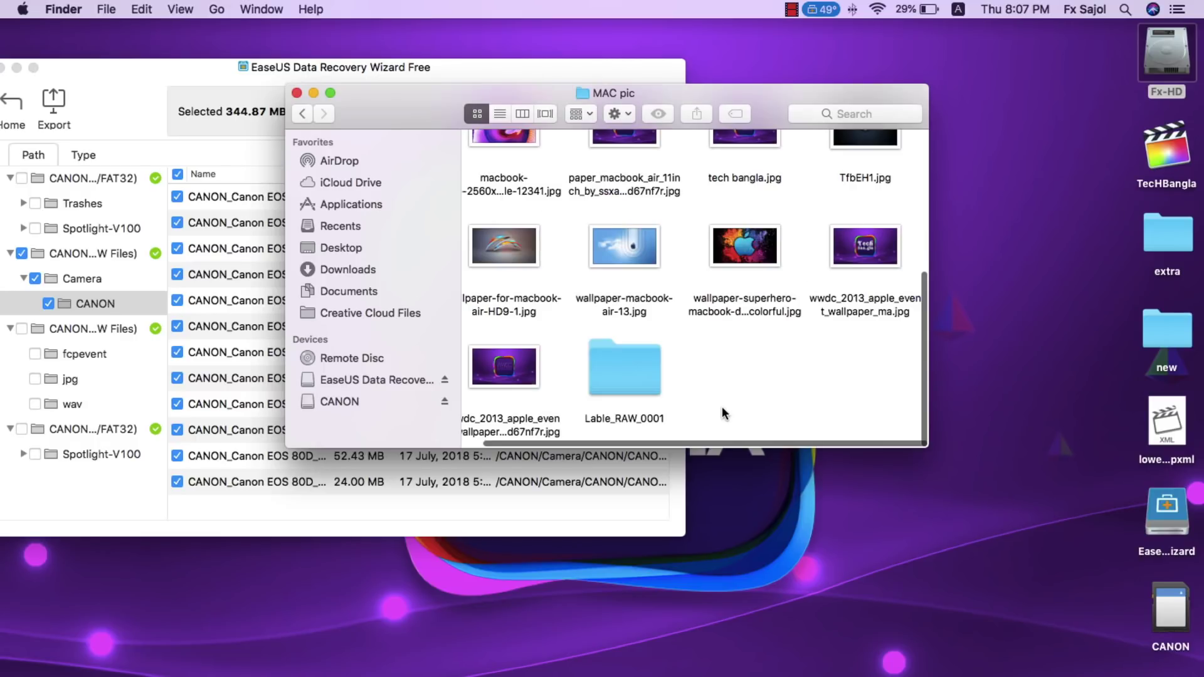
Open Lable_RAW_0001/CANON/Camera/CANON inside MAC pic and look through the recovered photos
{"action": "double_click", "coordinate": [641, 368]}
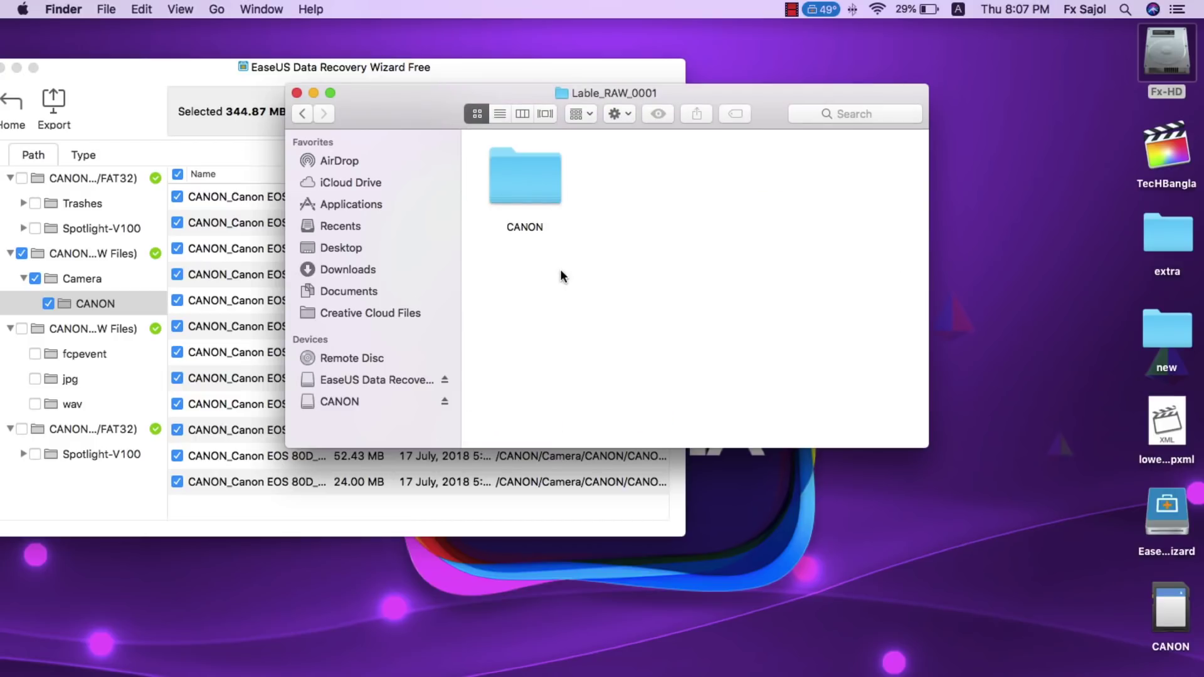
{"action": "double_click", "coordinate": [525, 182]}
{"action": "double_click", "coordinate": [525, 188]}
{"action": "left_click", "coordinate": [525, 188]}
{"action": "double_click", "coordinate": [525, 183]}
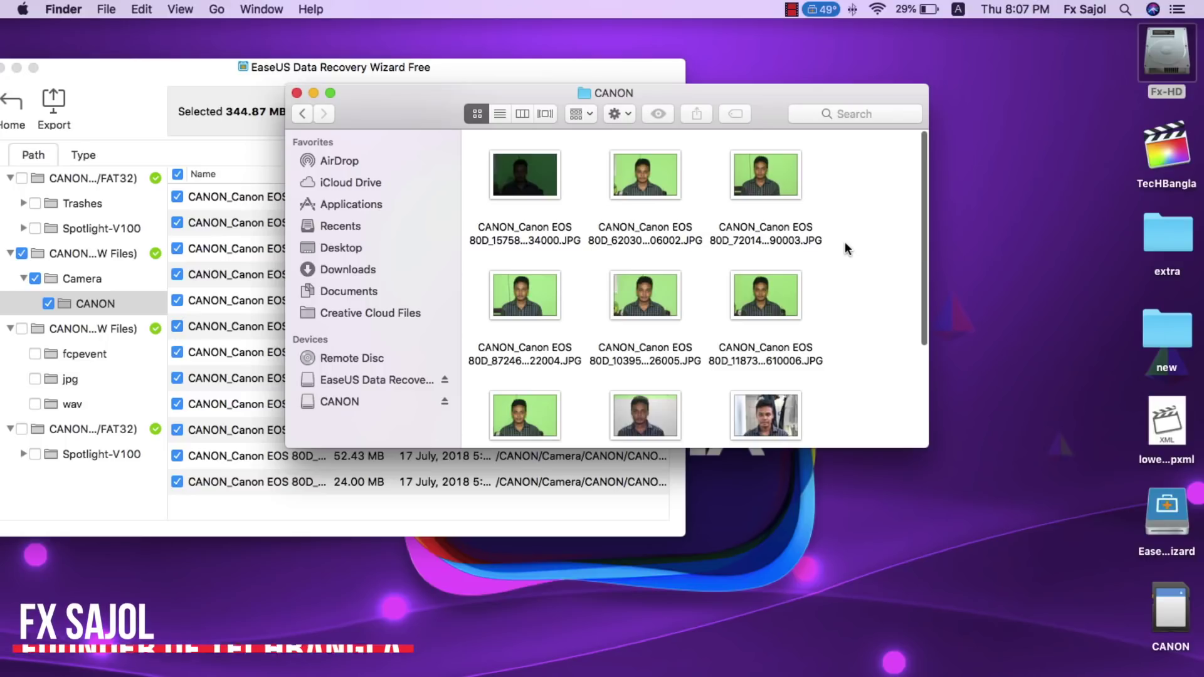
{"action": "scroll", "coordinate": [845, 243], "scroll_direction": "down", "scroll_amount": 5}
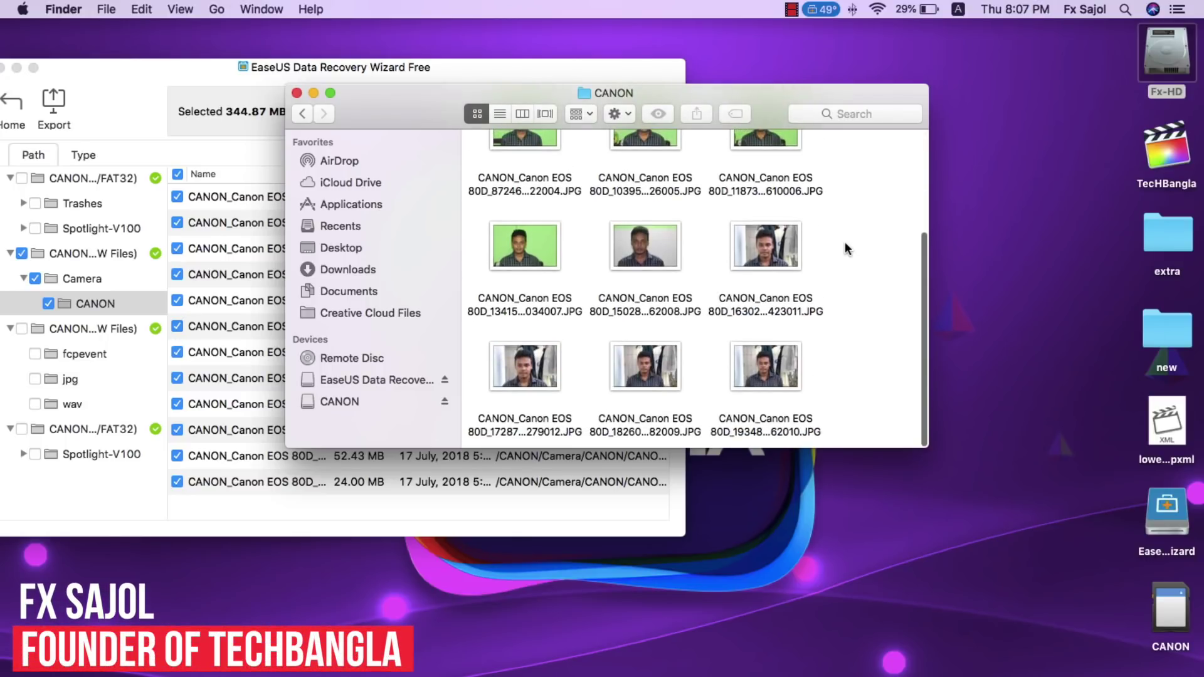
{"action": "scroll", "coordinate": [844, 242], "scroll_direction": "up", "scroll_amount": 3}
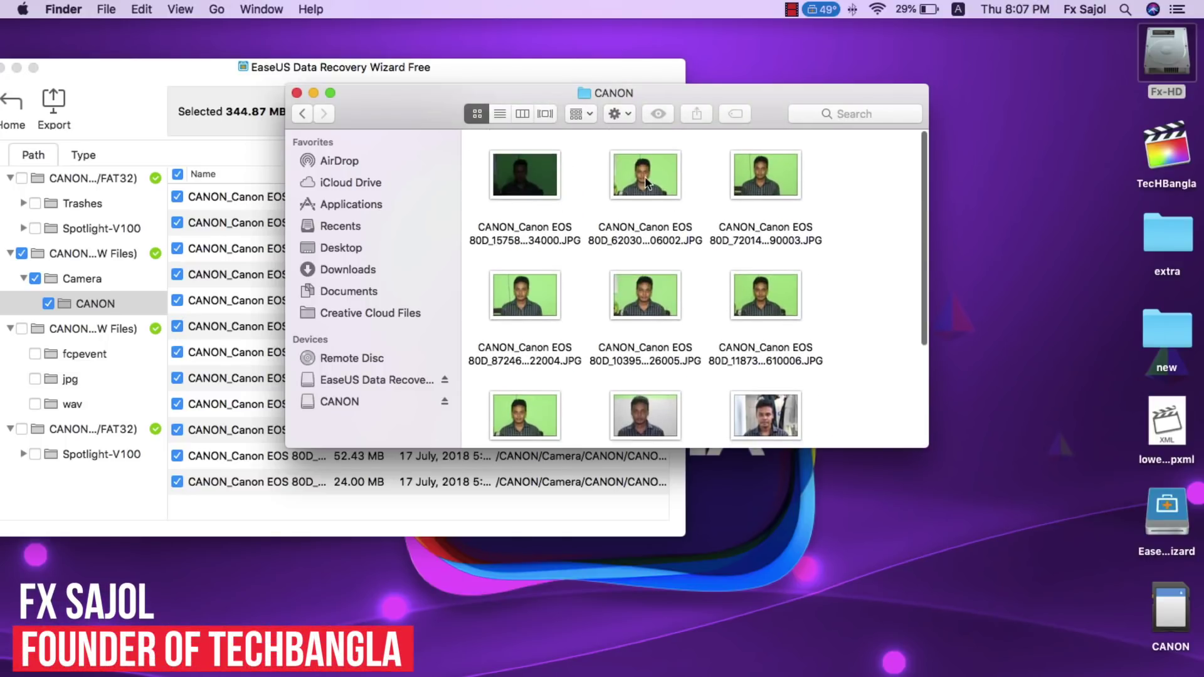
Check the file size in the info of CANON_Canon EOS 80D_87246-134122004.JPG, close the info and look over the recovered photos again
{"action": "right_click", "coordinate": [529, 304]}
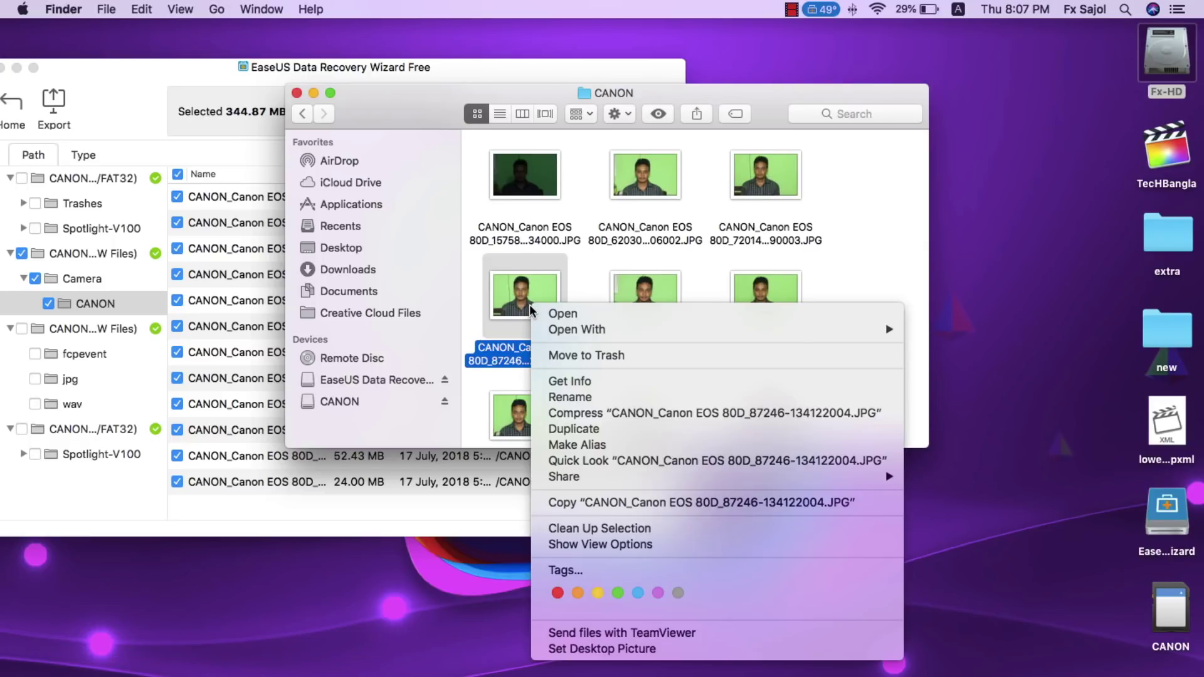
{"action": "left_click", "coordinate": [561, 383]}
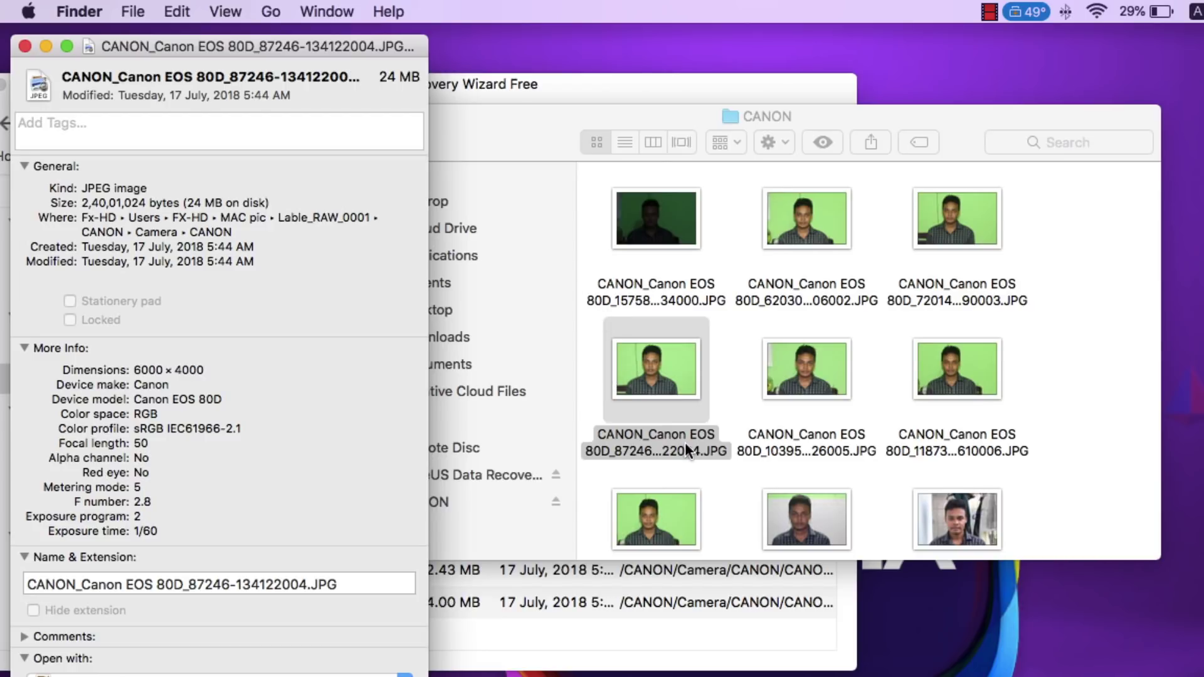
{"action": "left_click_drag", "start_coordinate": [378, 75], "coordinate": [417, 74]}
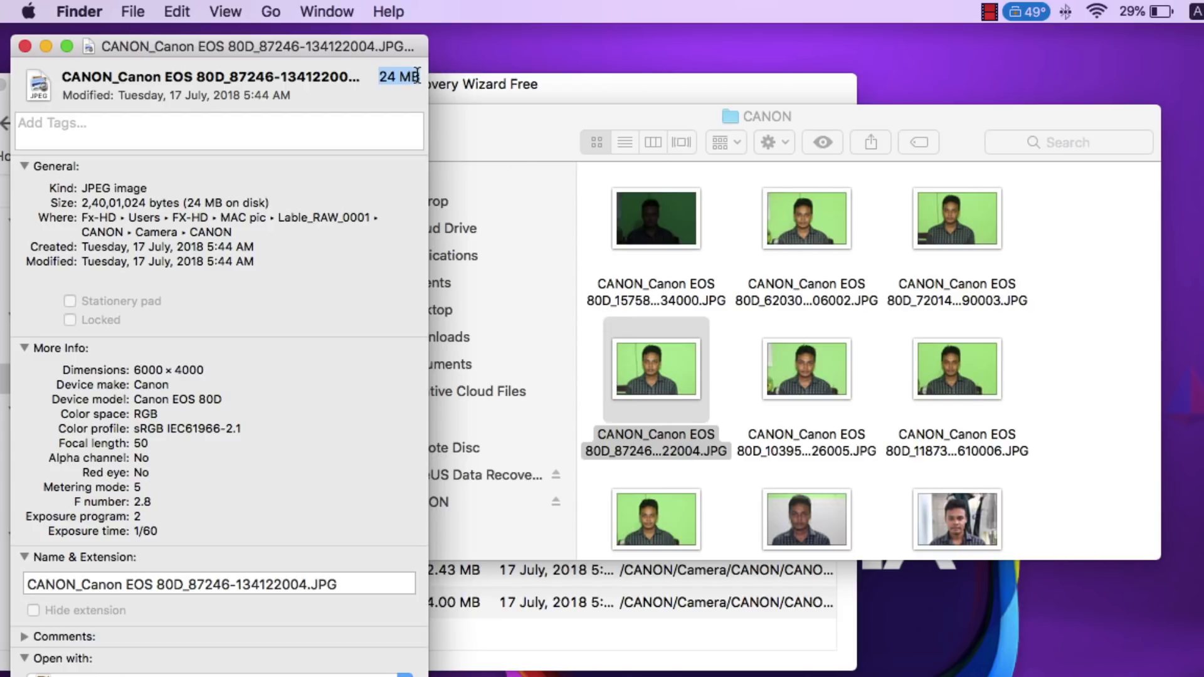
{"action": "left_click", "coordinate": [24, 46]}
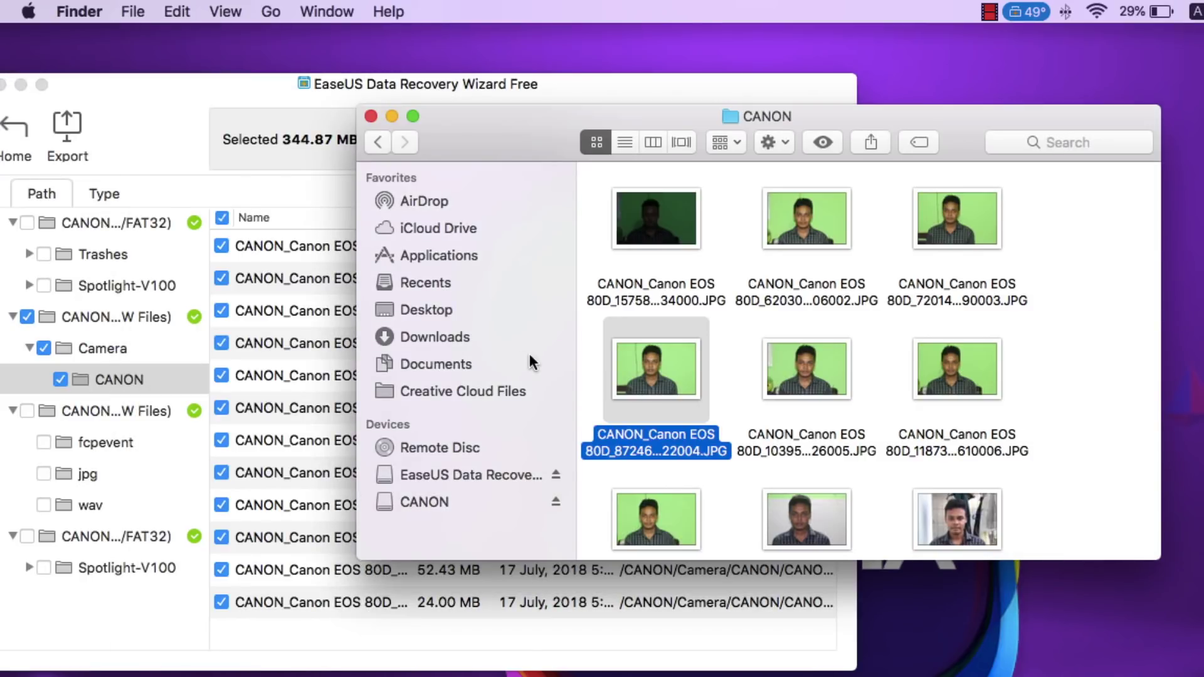
{"action": "left_click", "coordinate": [1066, 395]}
{"action": "scroll", "coordinate": [769, 426], "scroll_direction": "down", "scroll_amount": 5}
{"action": "scroll", "coordinate": [720, 375], "scroll_direction": "up", "scroll_amount": 5}
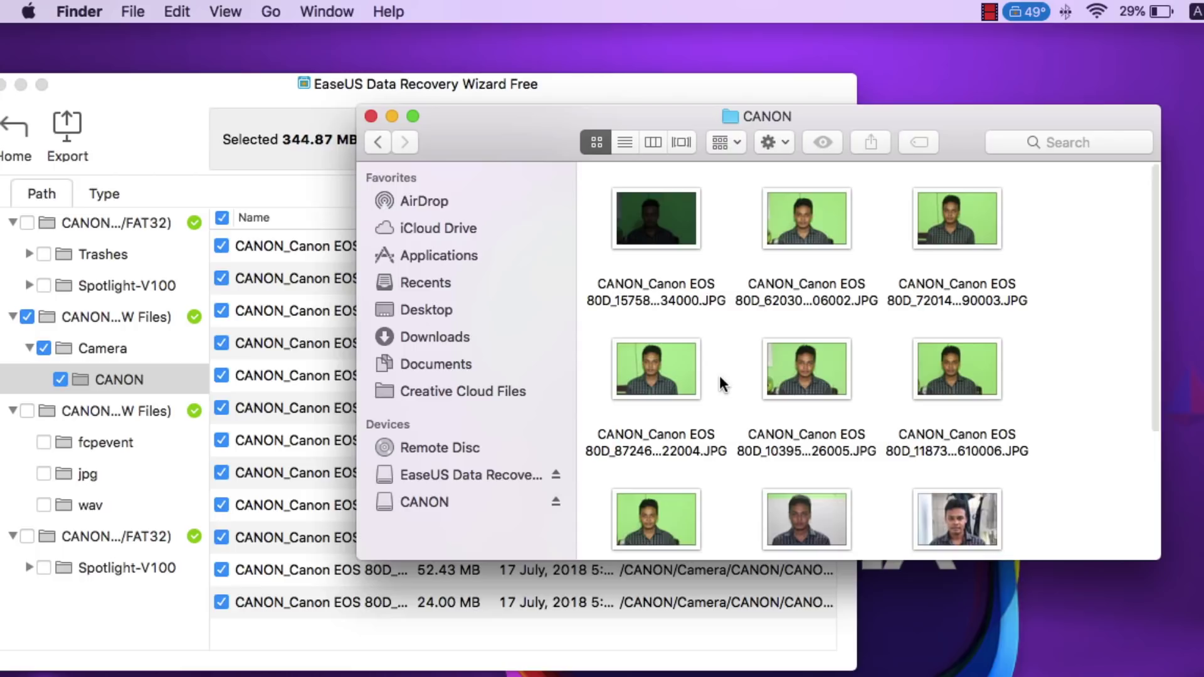